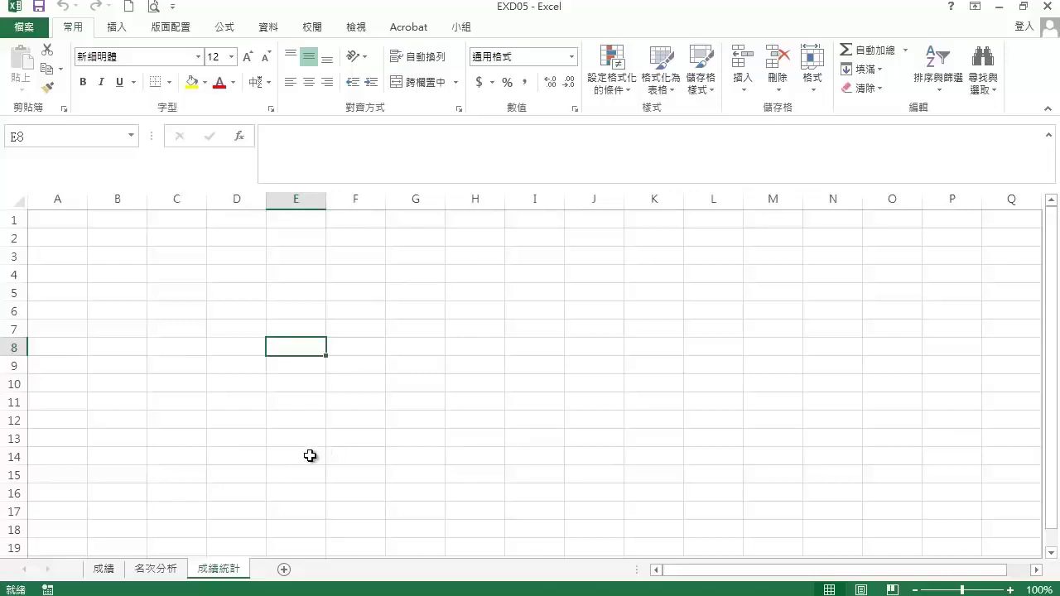
Step: Go to the 名次分析 sheet, check B3's top-score array formula, and select C3
left_click(156, 569)
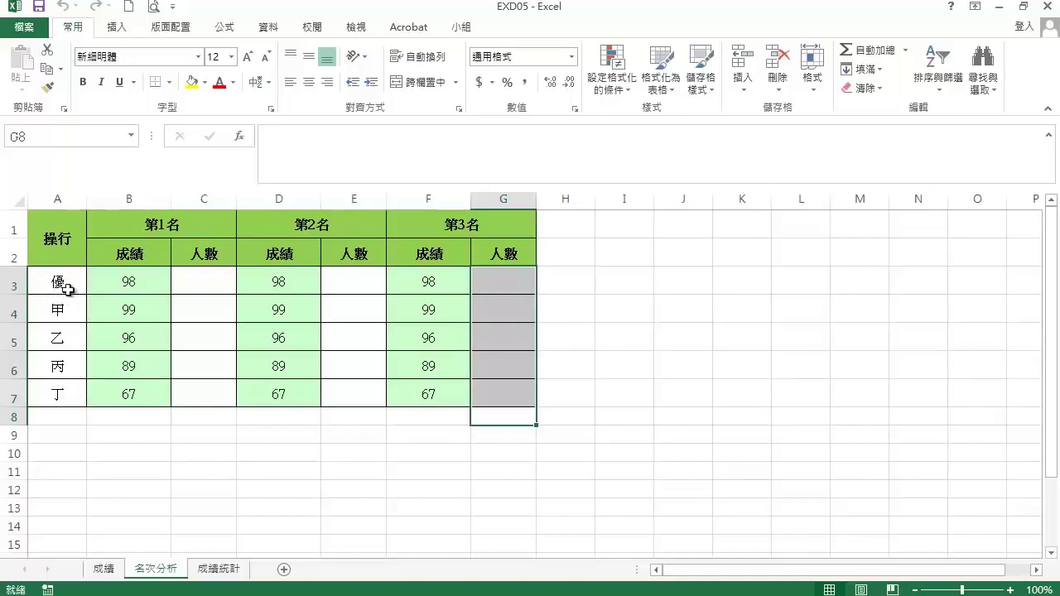
left_click(154, 286)
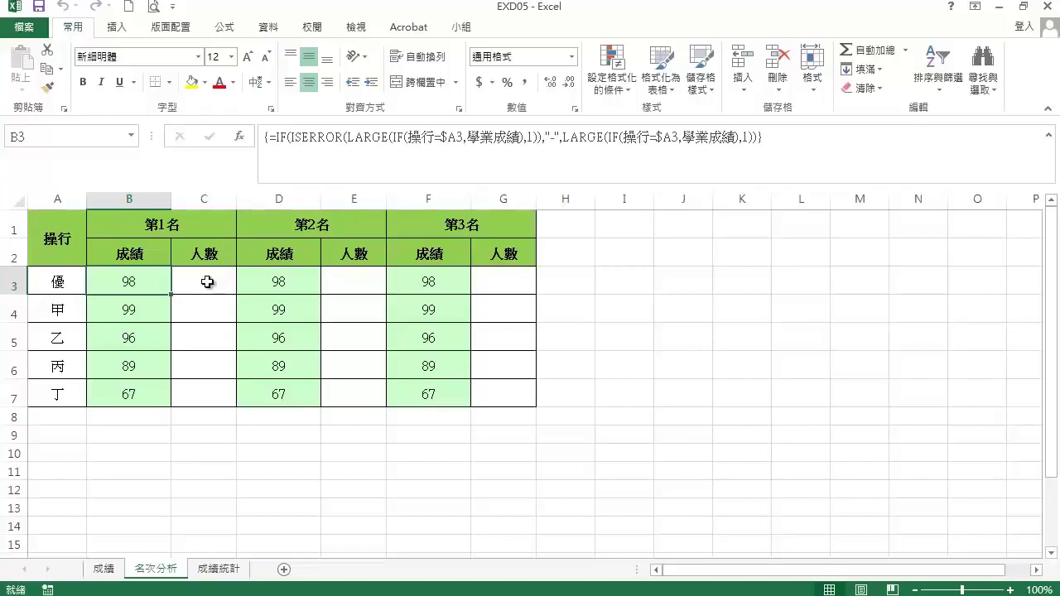
left_click(209, 284)
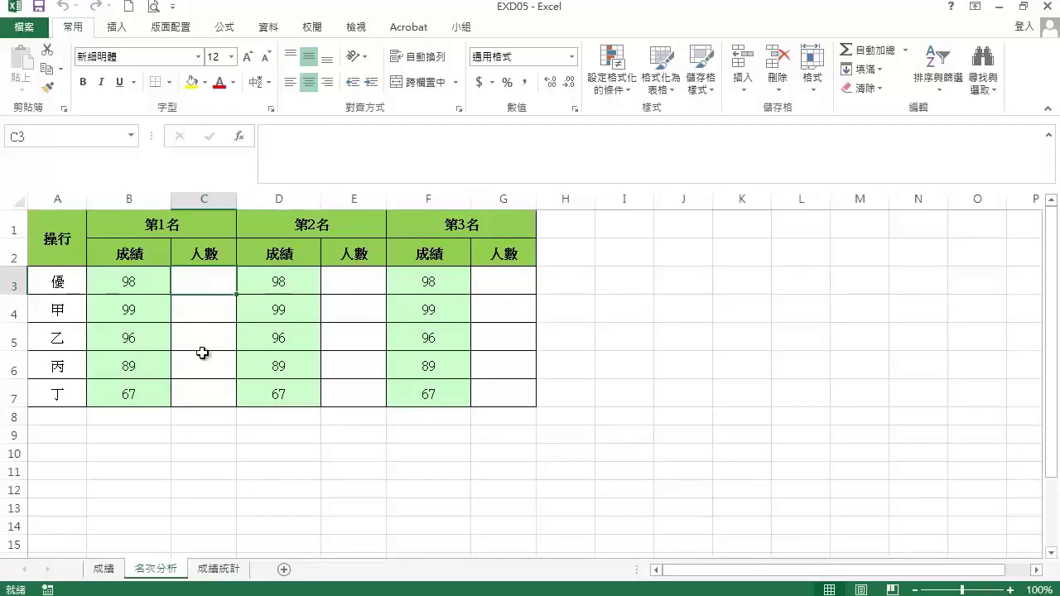
Step: Start a COUNTIFS in C3 using range 操行 with the column-locked criterion $A3
type("=")
type("count")
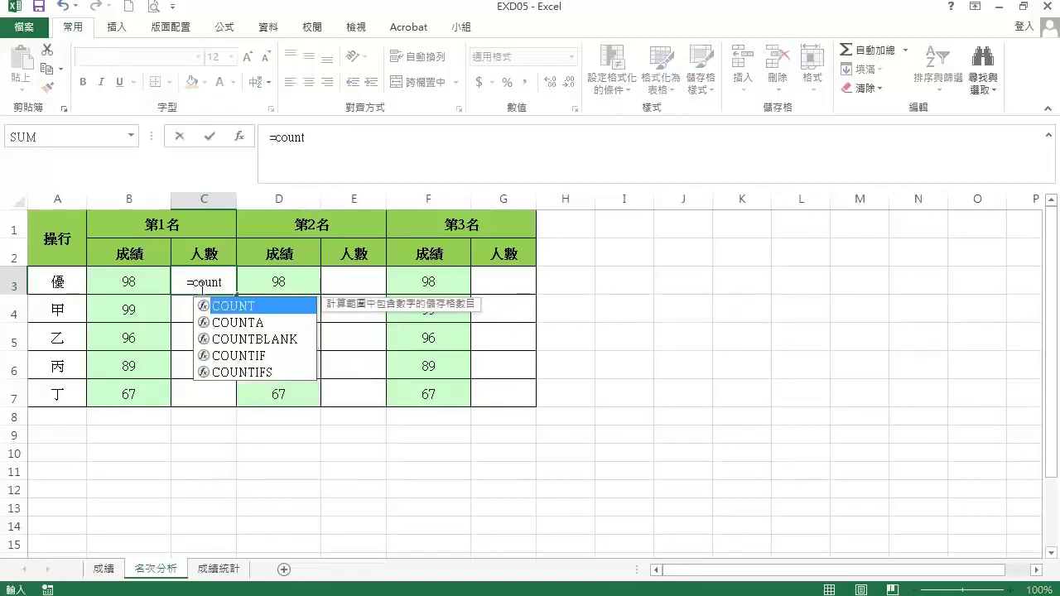
type("if")
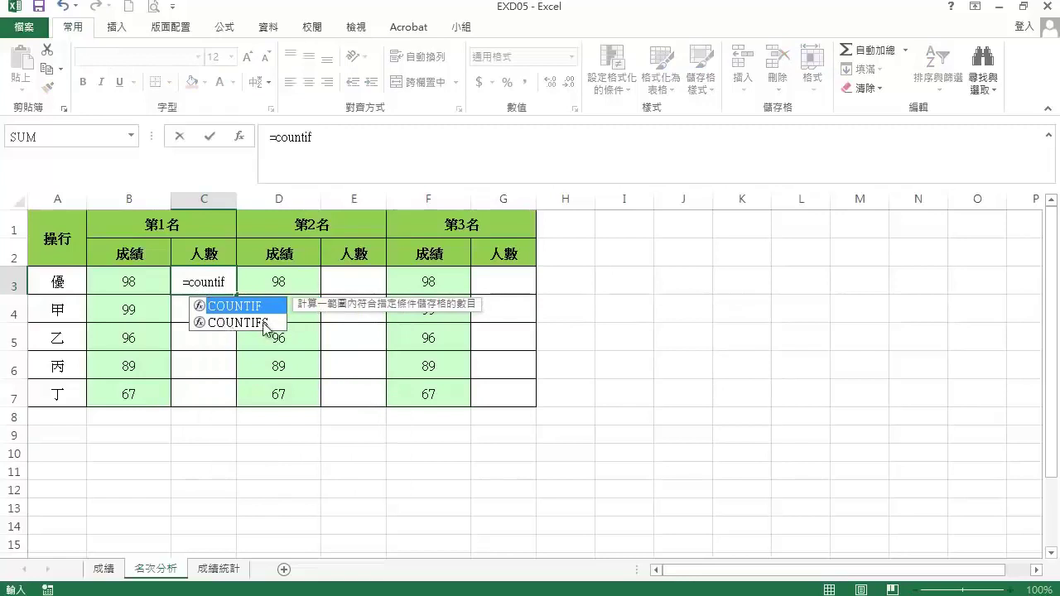
double_click(251, 322)
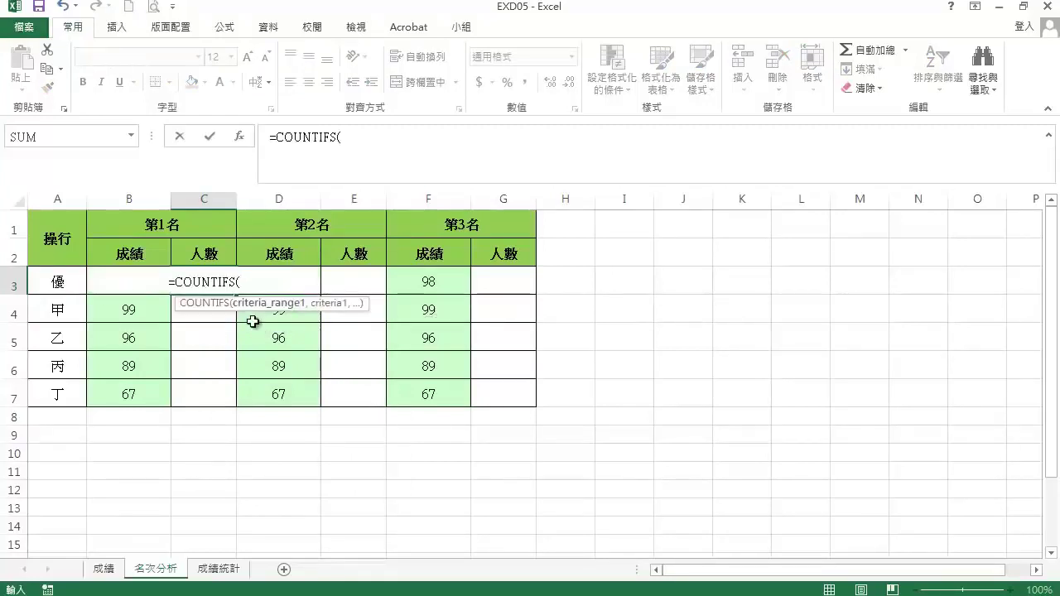
left_click(241, 139)
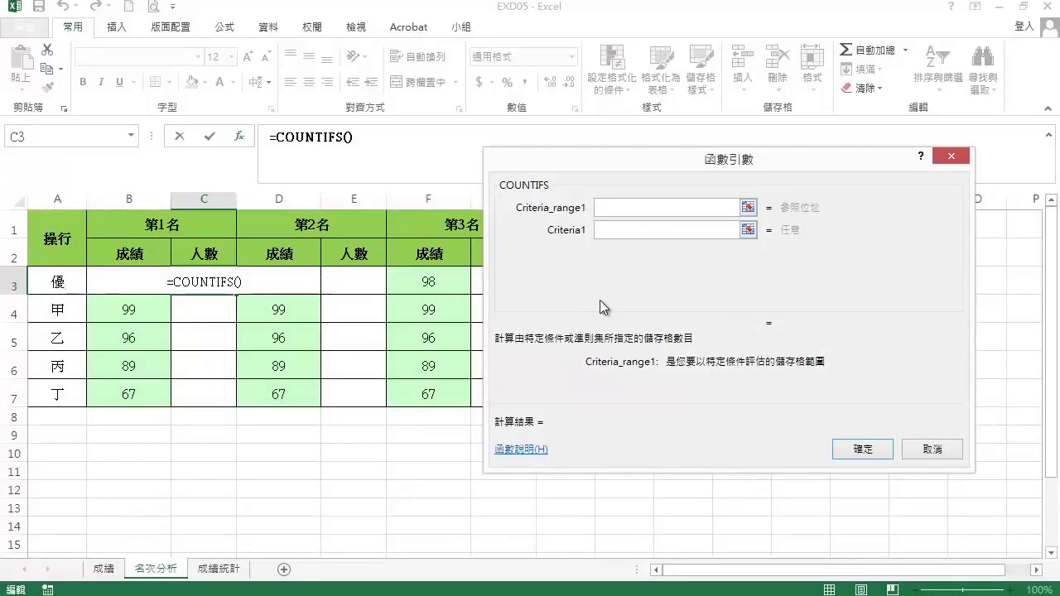
key("F3")
left_click(646, 305)
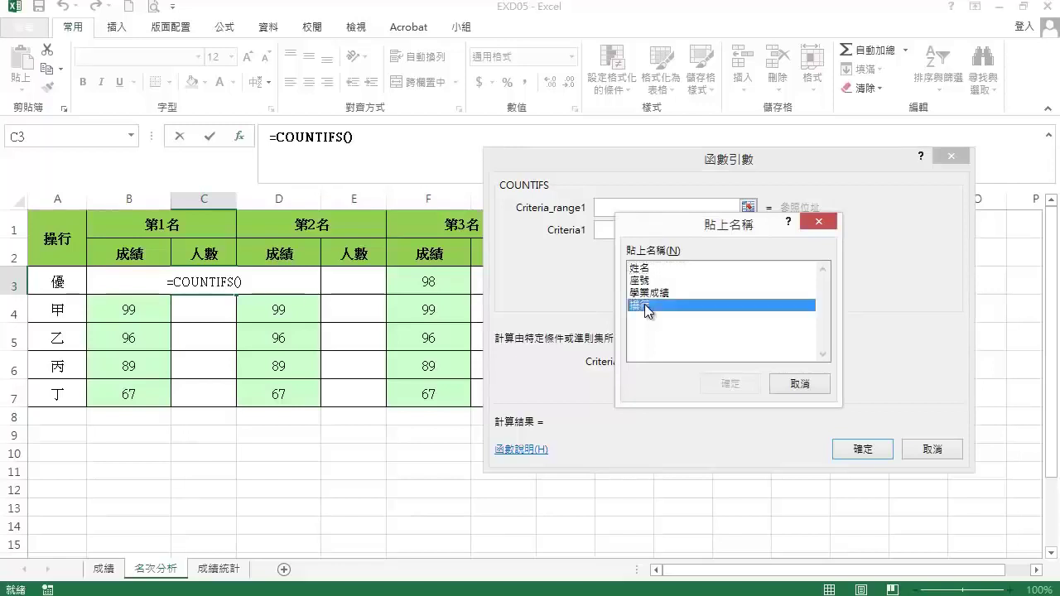
left_click(730, 384)
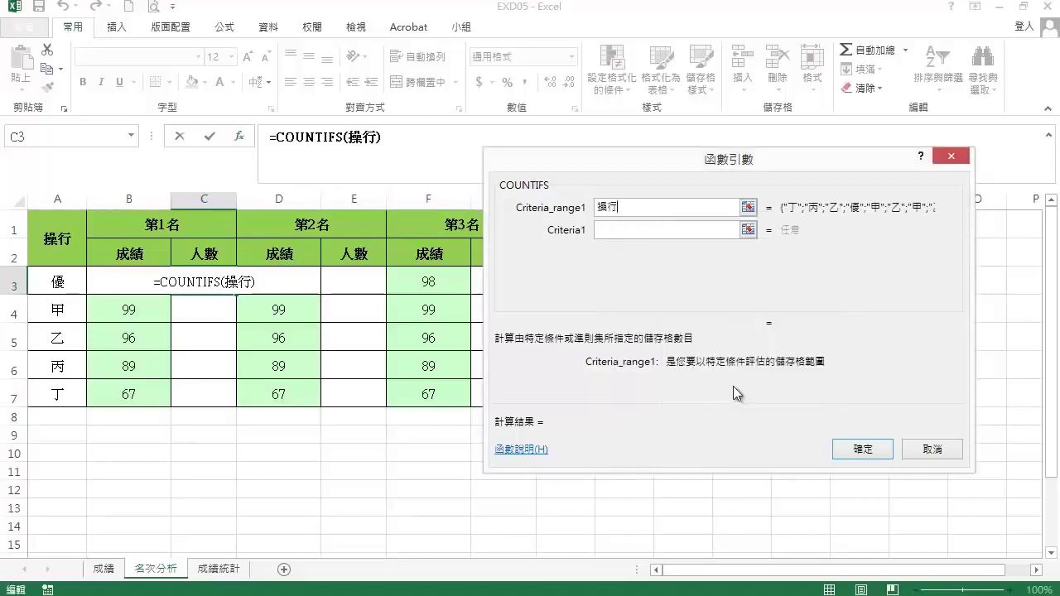
left_click(611, 230)
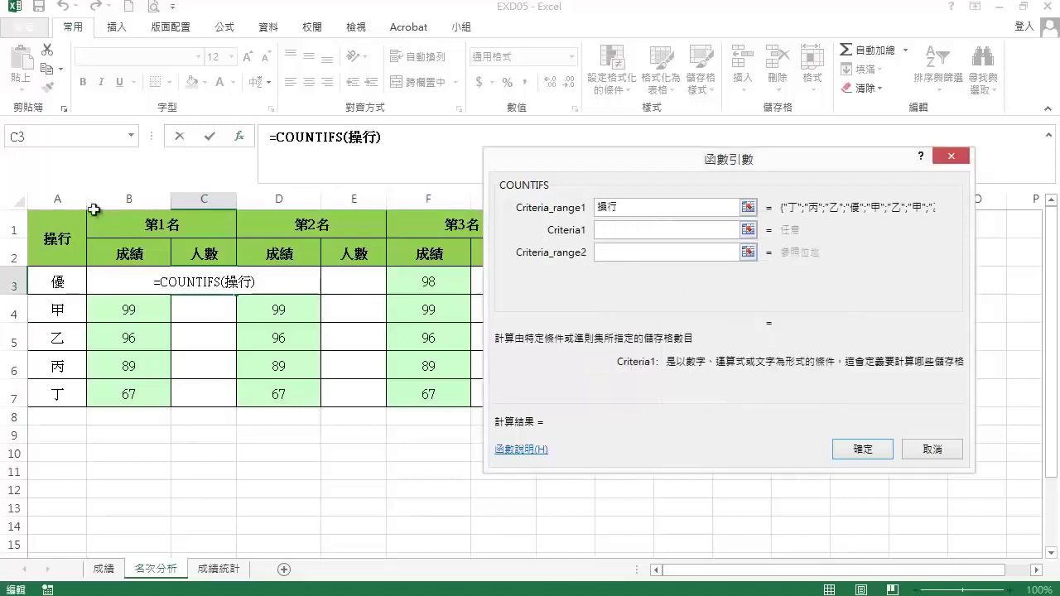
left_click(64, 283)
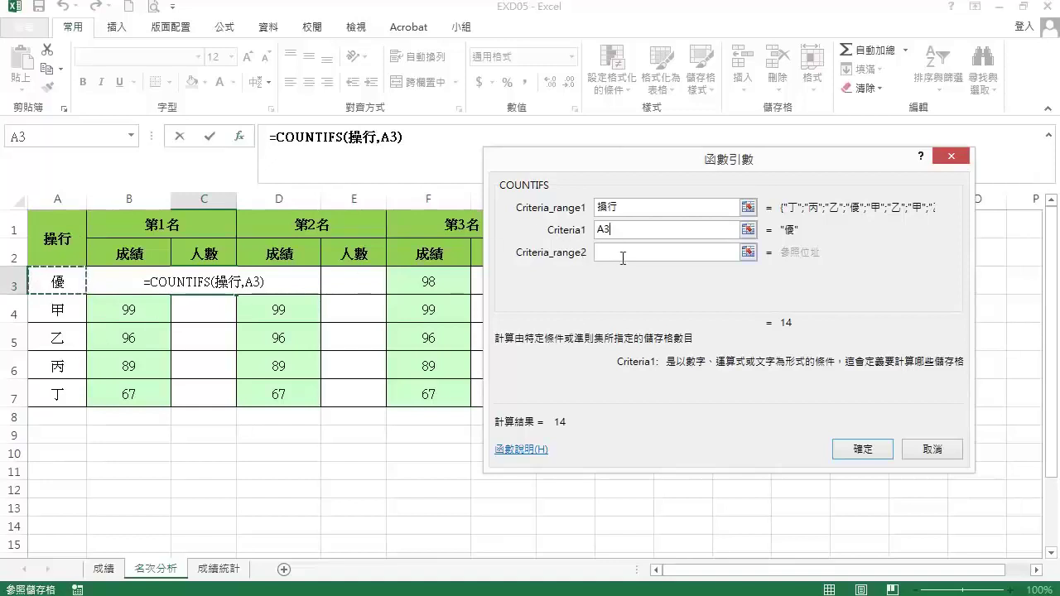
key("F4")
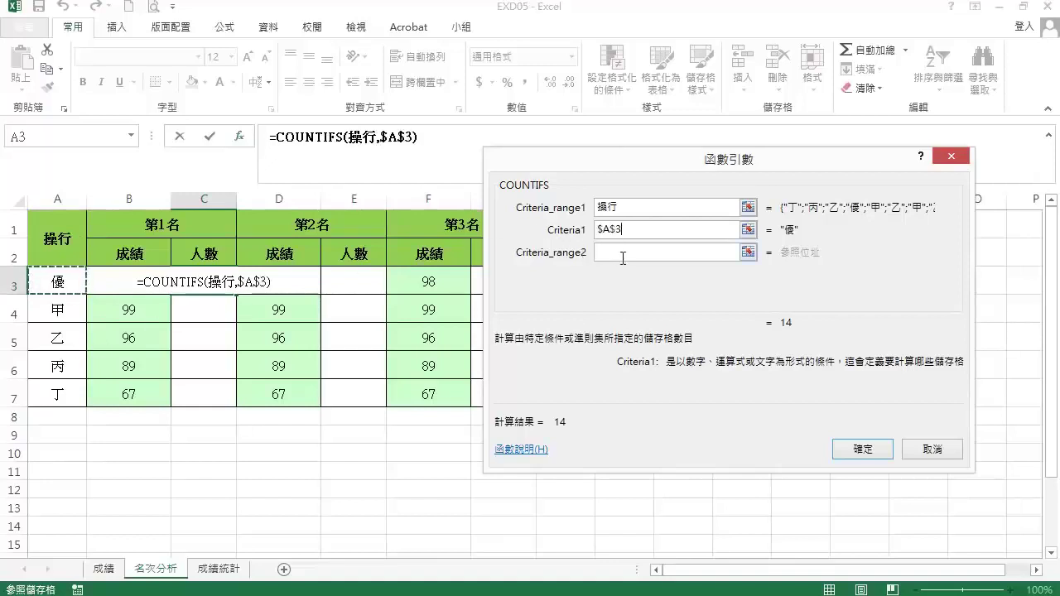
key("F4")
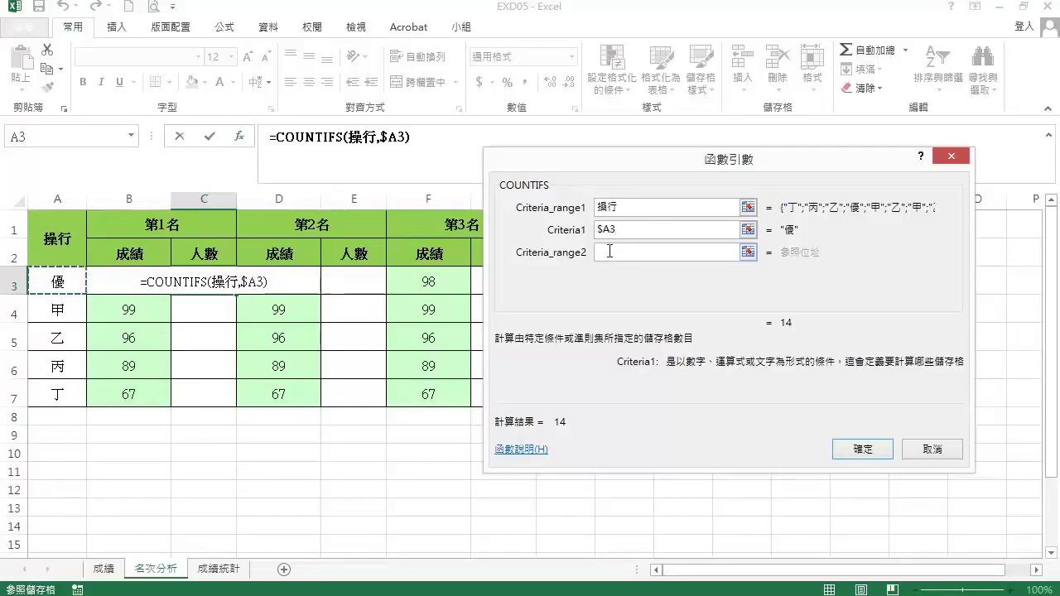
Step: Add 學業成績 as the second range with criterion B3, giving a count of 2
left_click(610, 251)
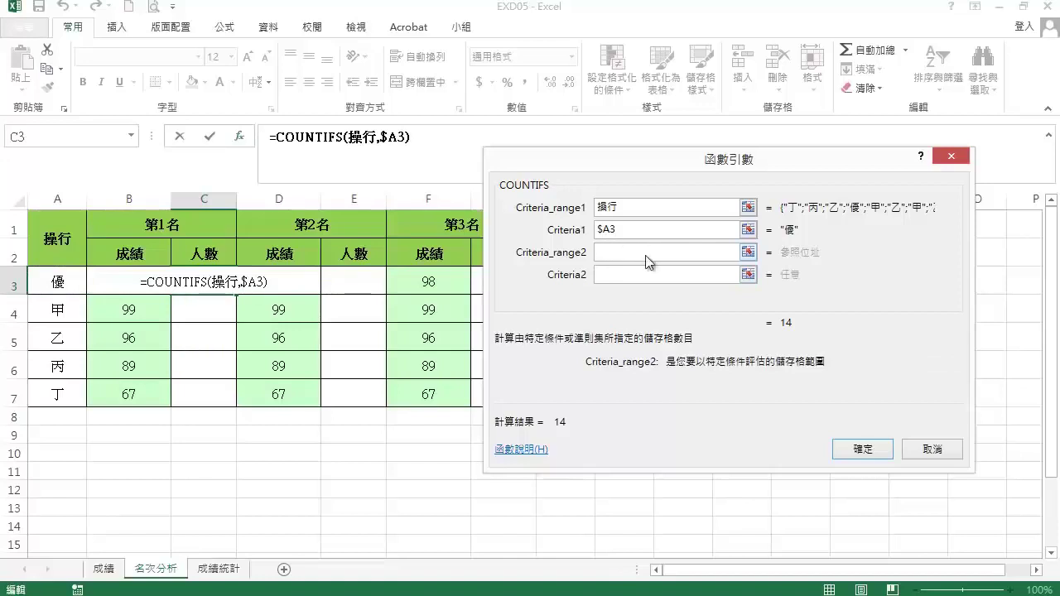
key("F3")
left_click(669, 294)
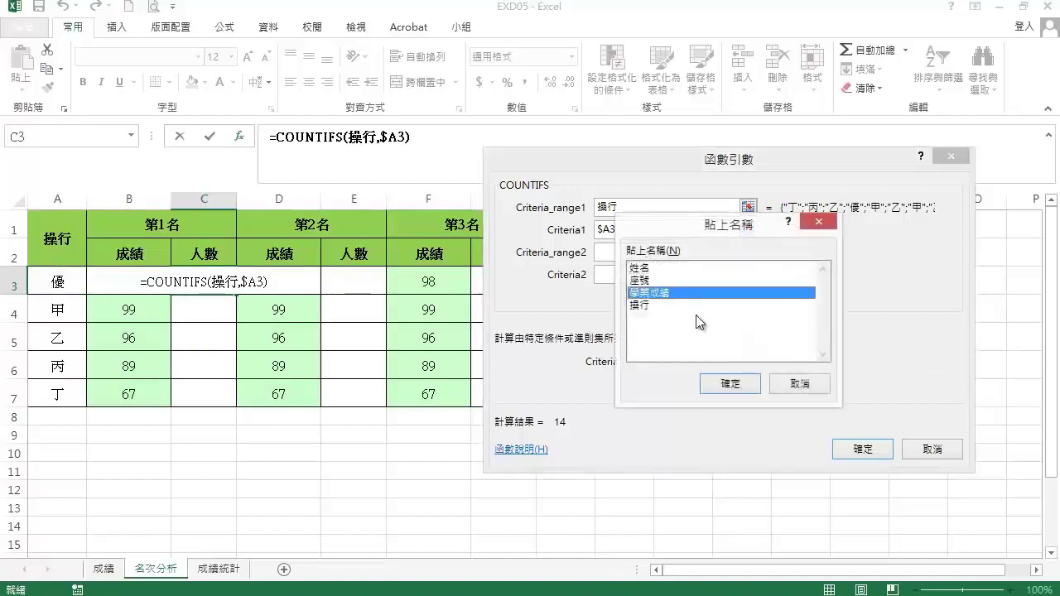
left_click(729, 384)
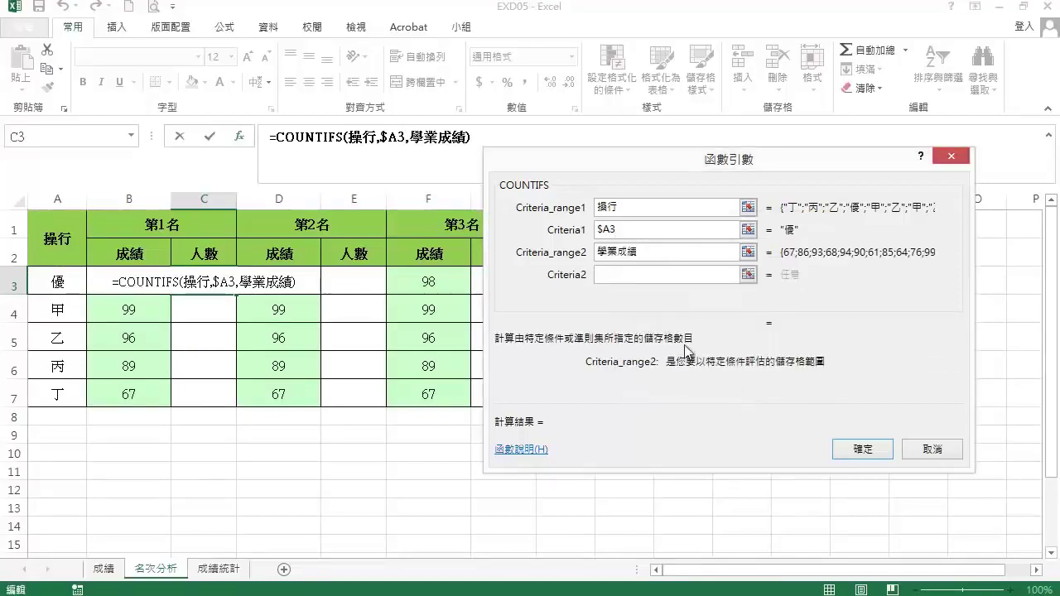
left_click(609, 275)
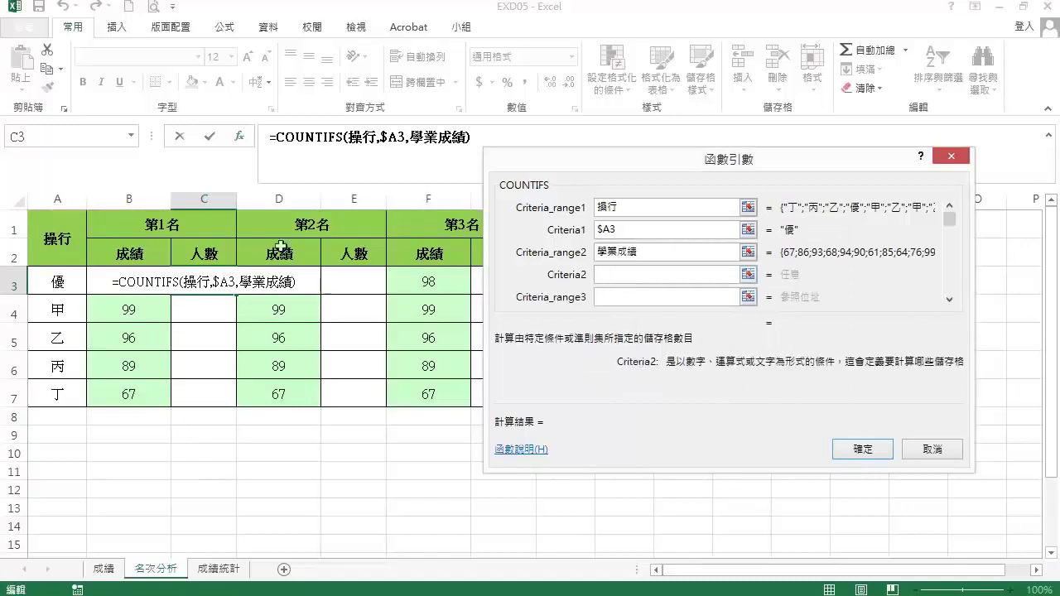
left_click(109, 281)
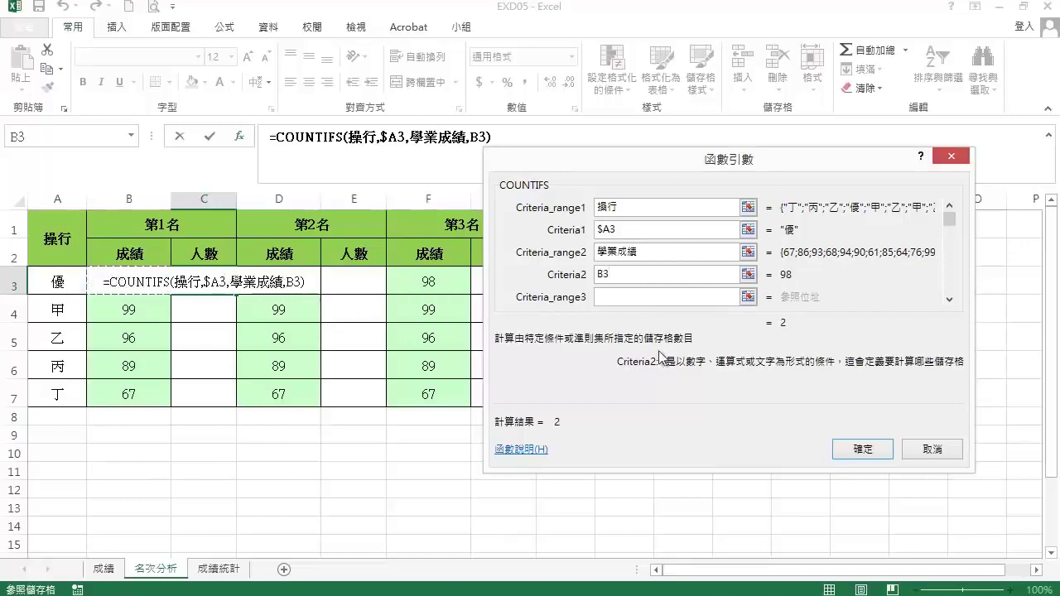
left_click(870, 451)
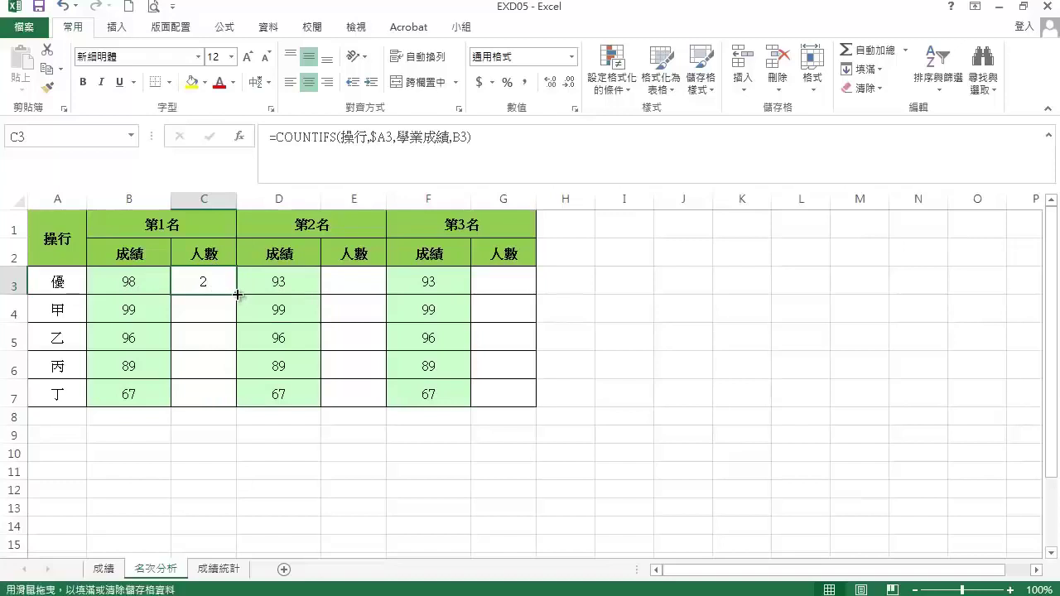
Step: Fill the count formula down C3:C7 and copy those cells
left_click_drag(238, 294, 238, 405)
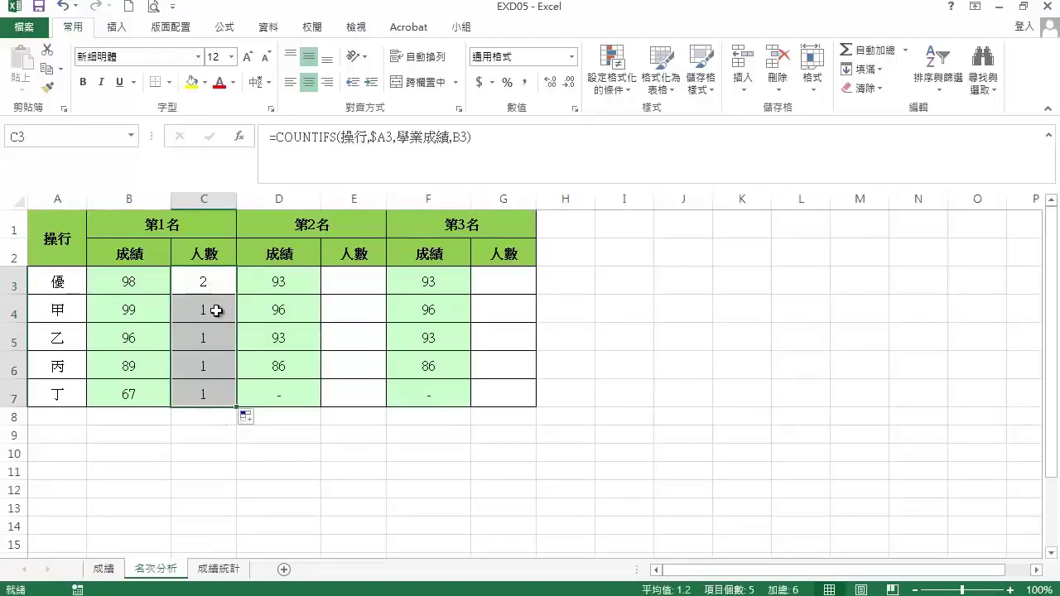
left_click_drag(207, 280, 204, 389)
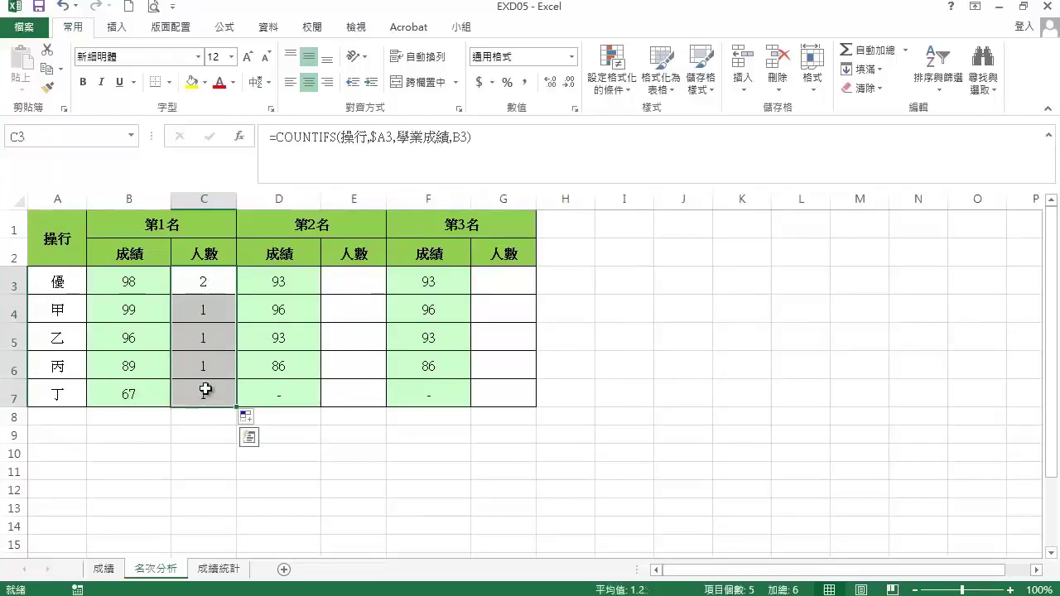
right_click(215, 282)
left_click(259, 276)
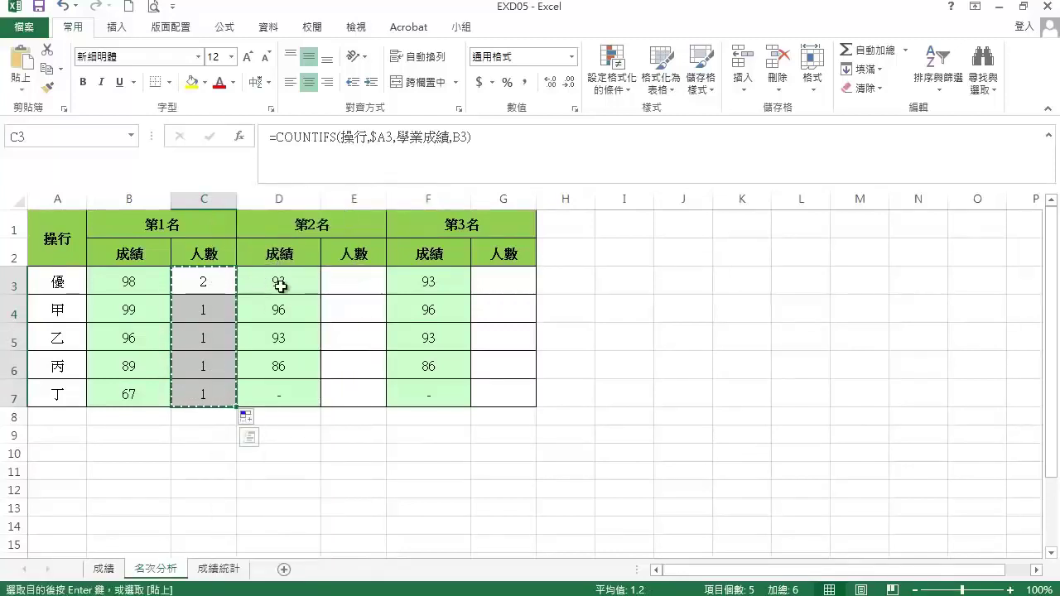
Step: Paste the COUNTIFS formula into E3:E7 and G3:G7
left_click(355, 283)
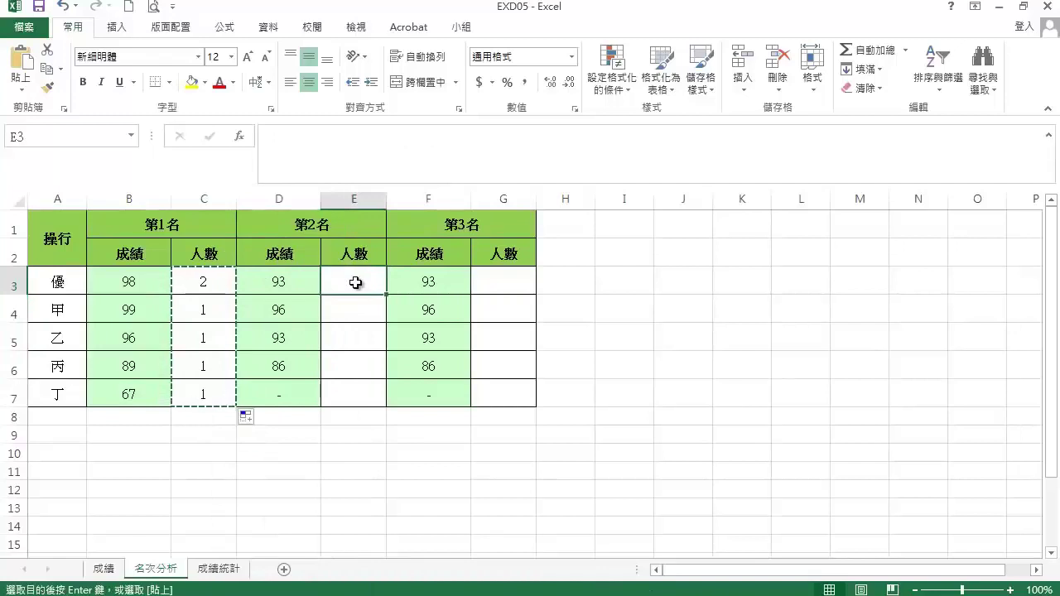
right_click(355, 283)
left_click(388, 320)
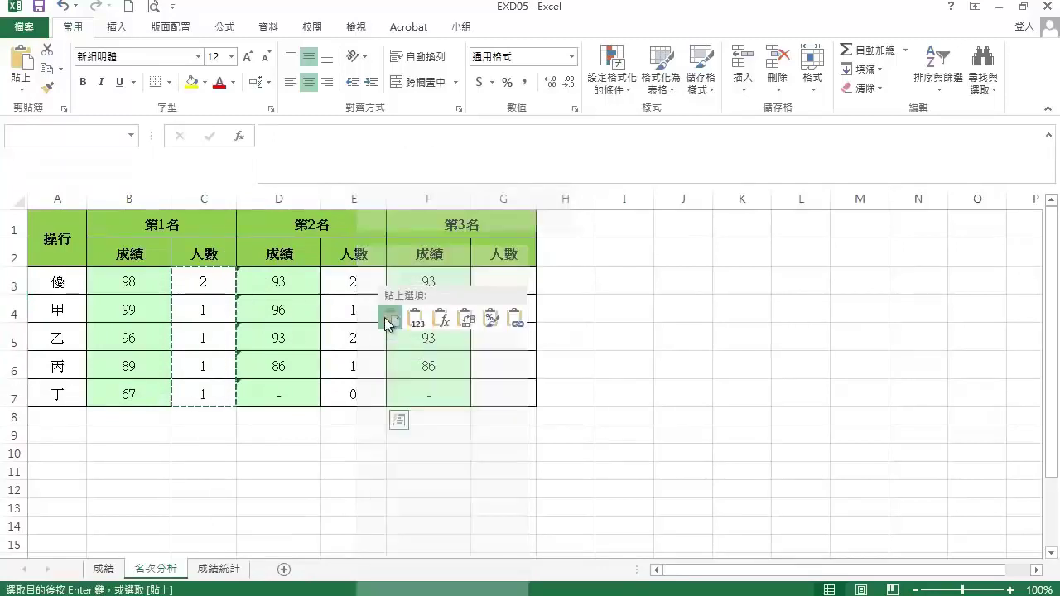
left_click(510, 282)
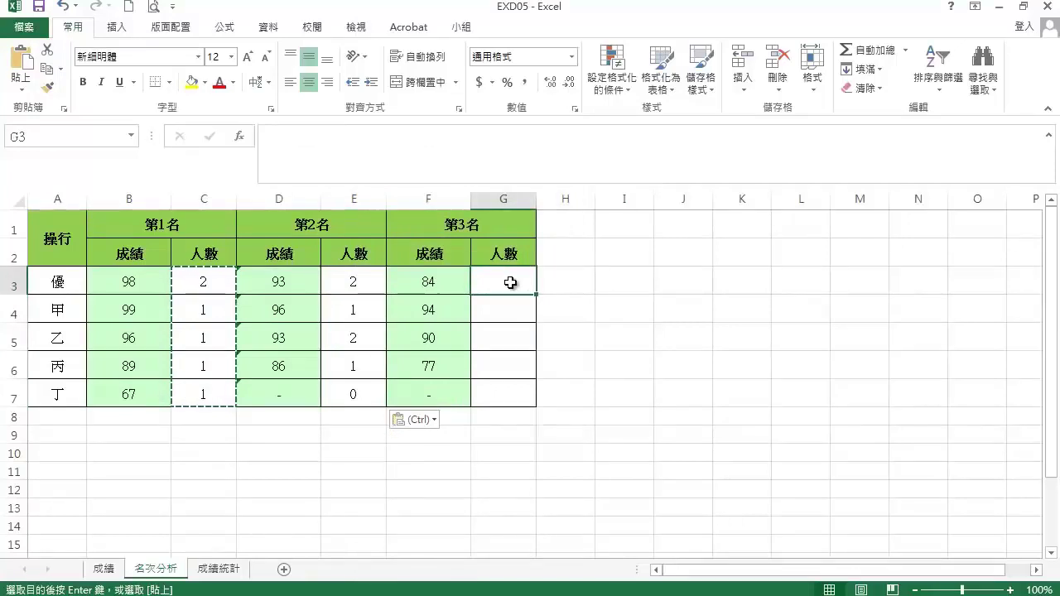
right_click(509, 283)
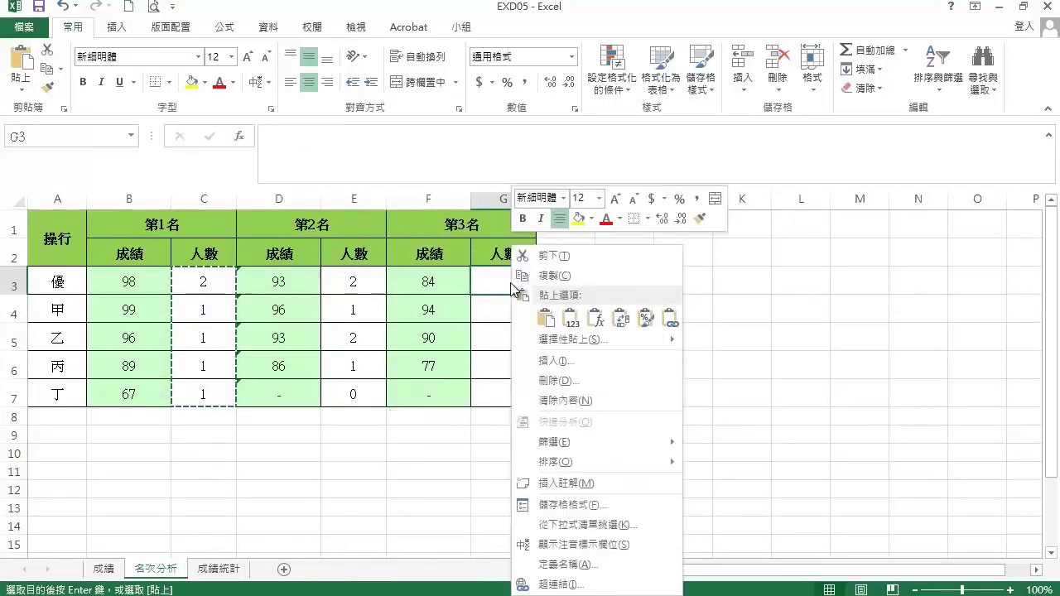
left_click(543, 317)
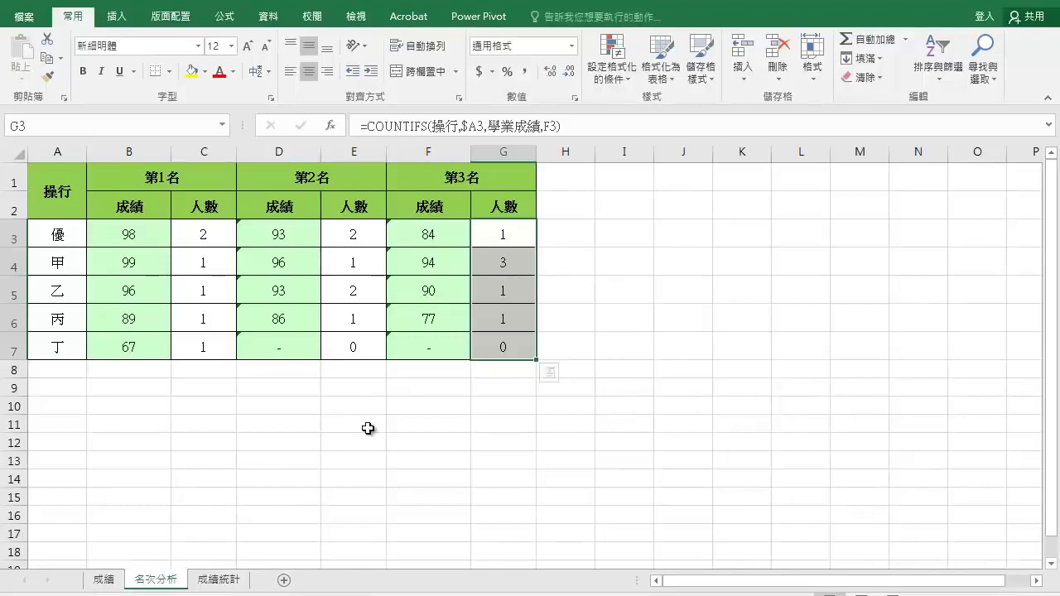
Step: End copy mode, switch to the 成績 sheet, and select the entire 成績表格 table
key("Escape")
left_click(104, 580)
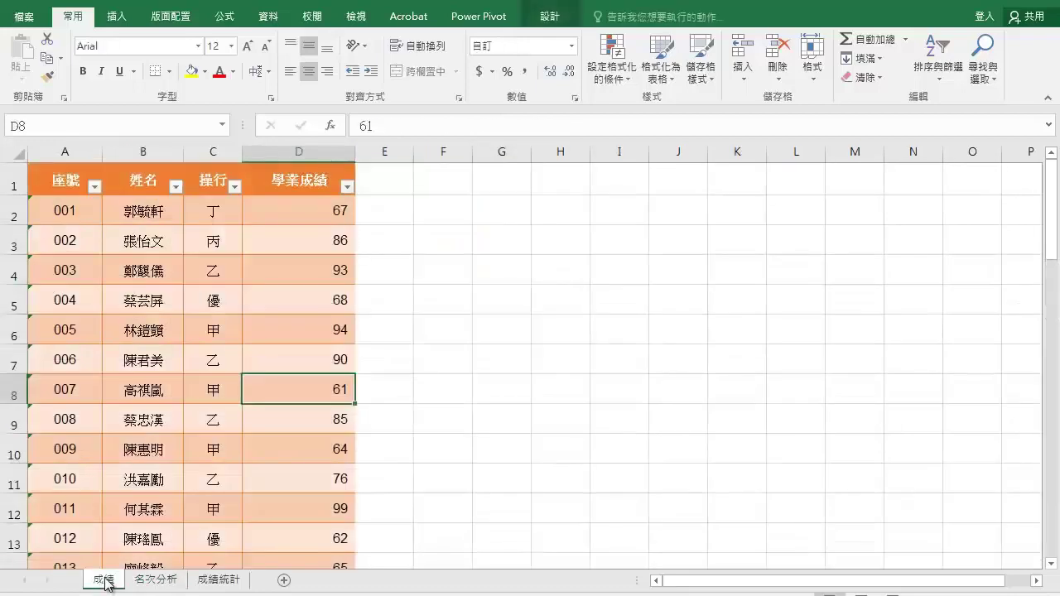
left_click(209, 361)
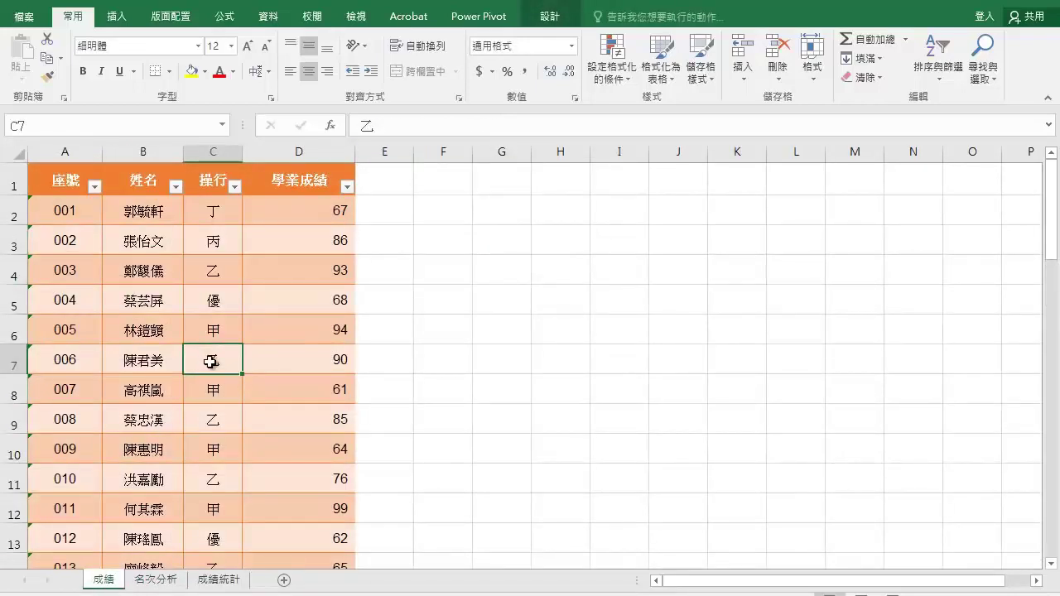
key("ctrl+a")
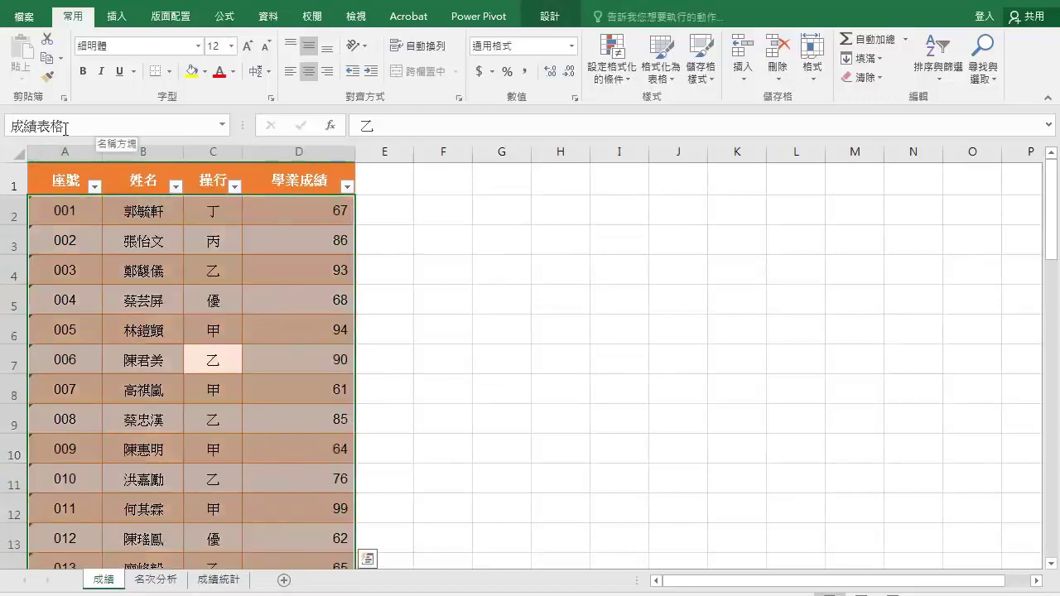
Step: Insert a PivotTable from 成績表格 on the existing worksheet at 成績統計!$A$3
left_click(122, 22)
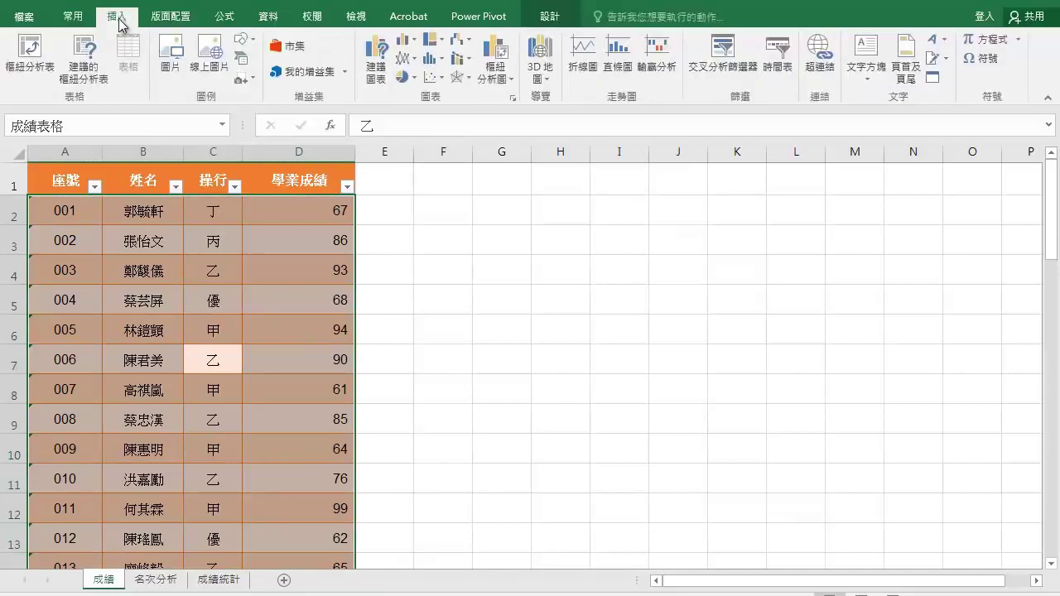
left_click(29, 53)
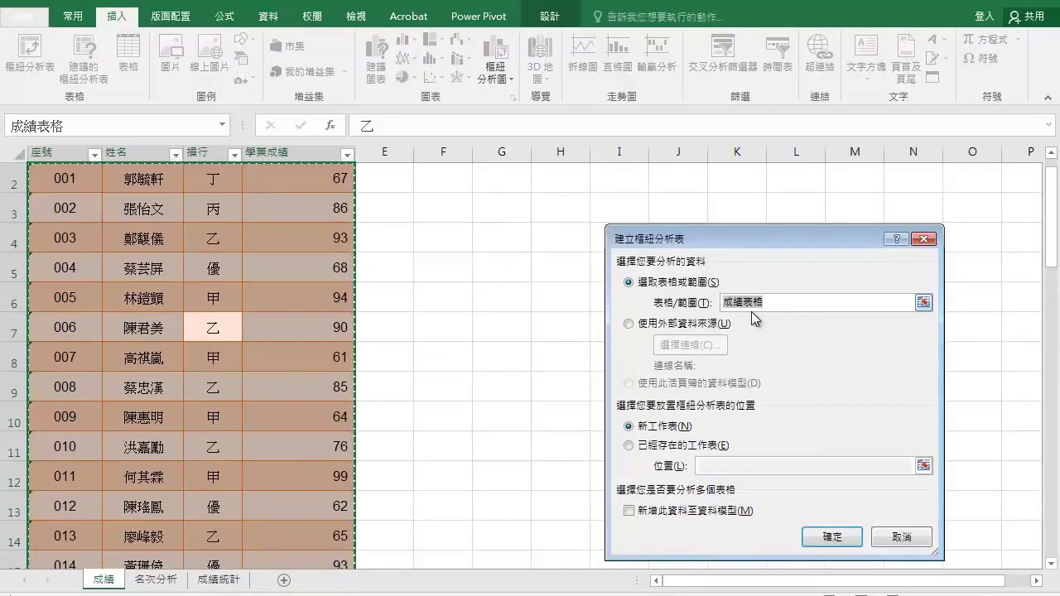
left_click(628, 447)
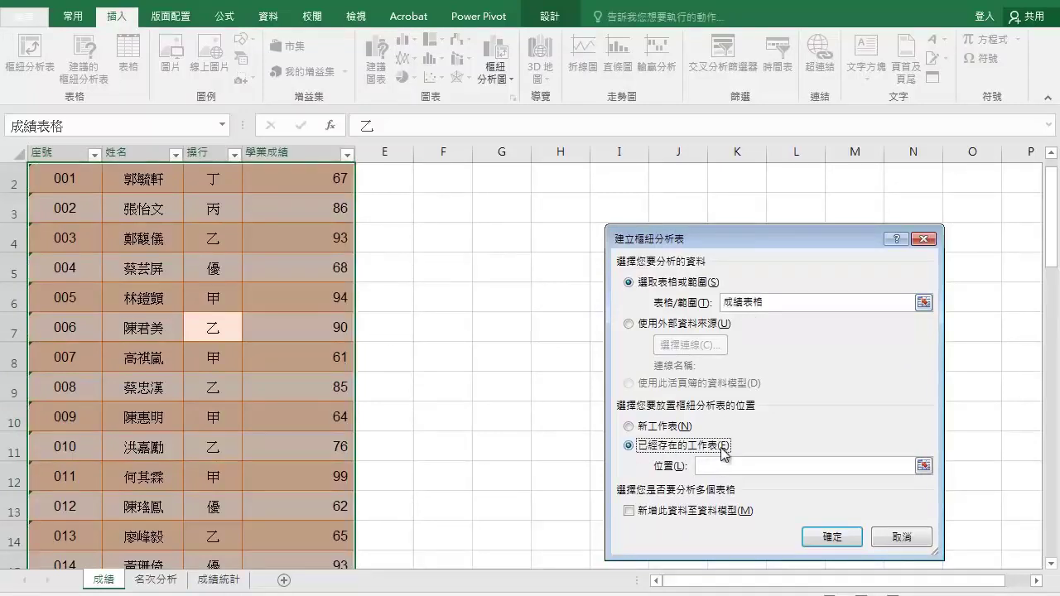
left_click(923, 466)
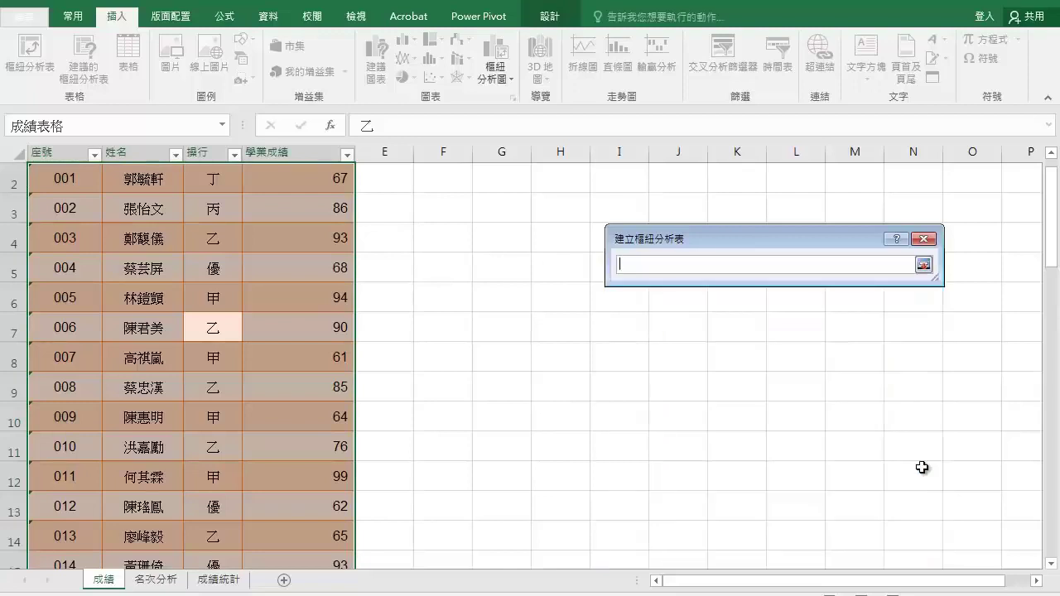
left_click(229, 585)
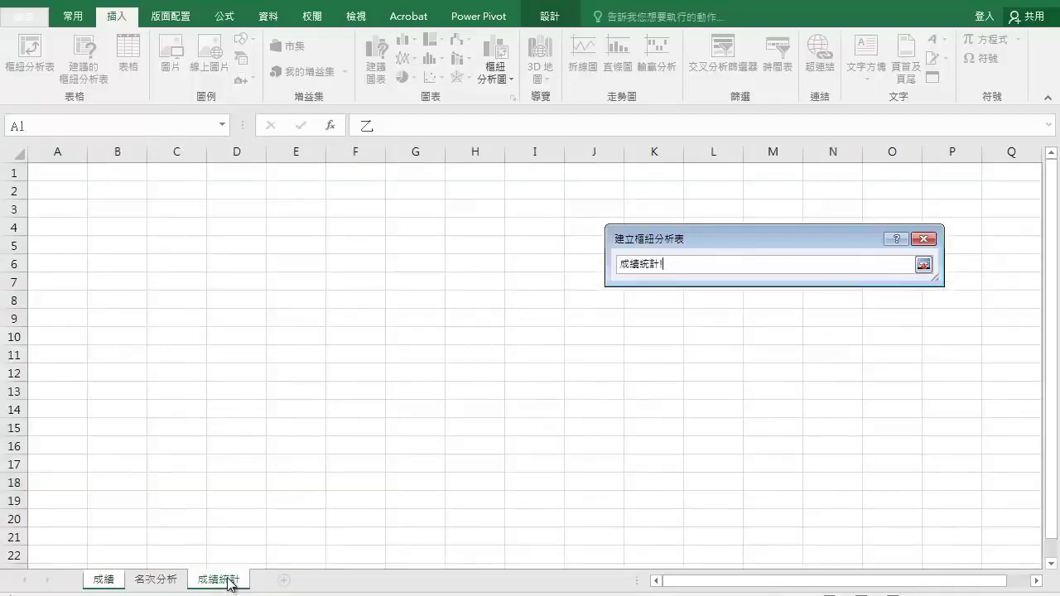
left_click(67, 209)
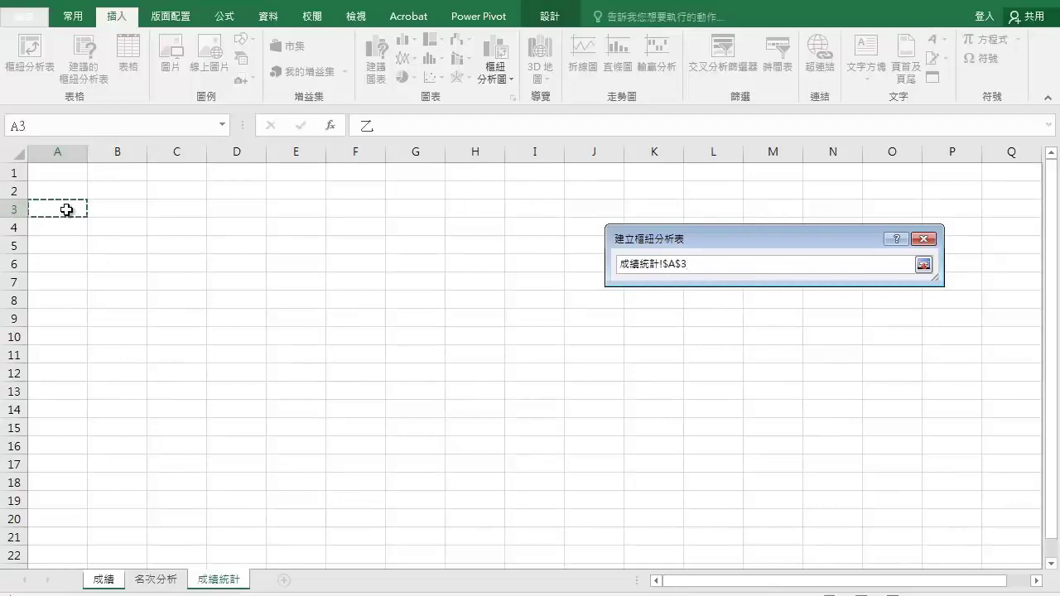
left_click(924, 265)
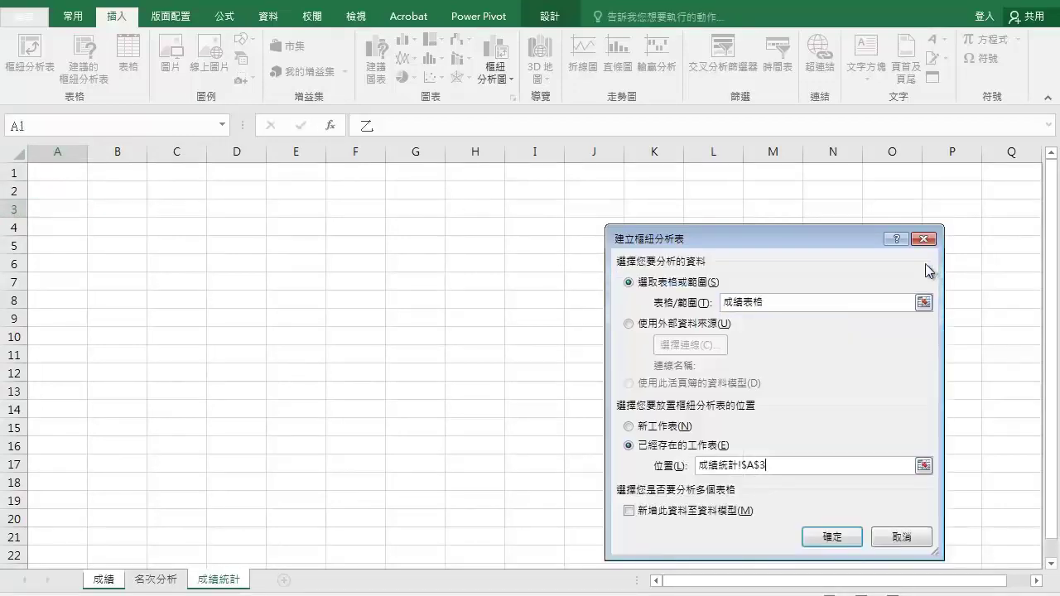
left_click(832, 536)
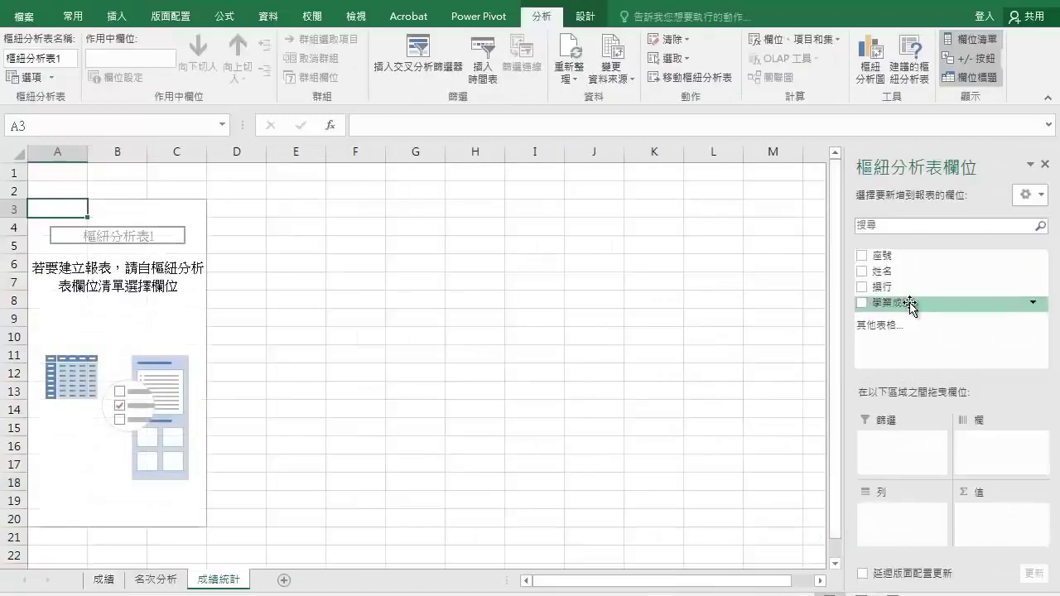
Step: Put 學業成績 in Rows, count 姓名 in Values, and rename the B3 header to 人數
left_click_drag(919, 307, 883, 518)
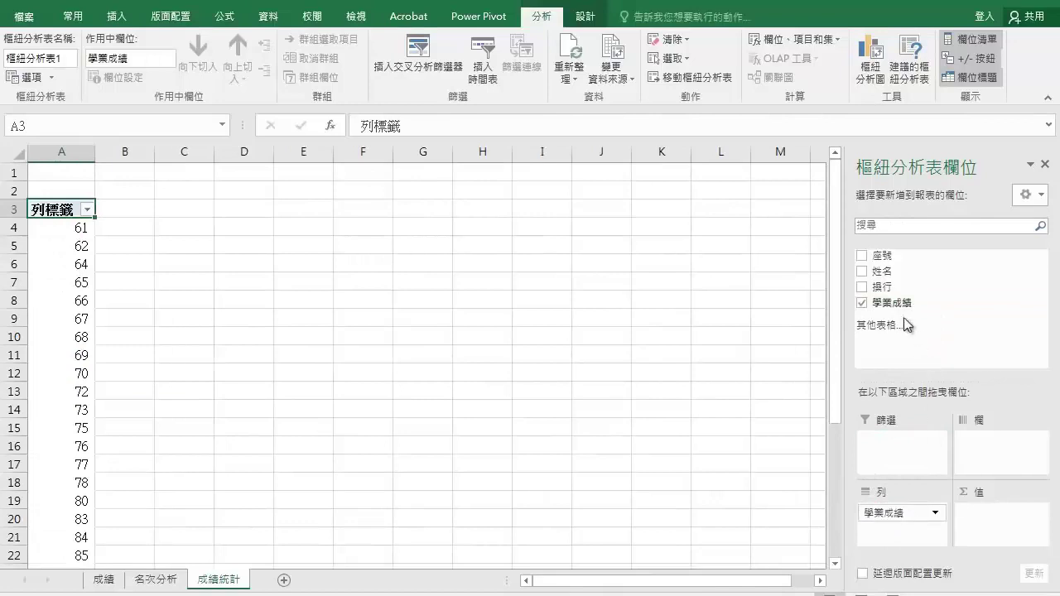
left_click_drag(891, 276, 975, 517)
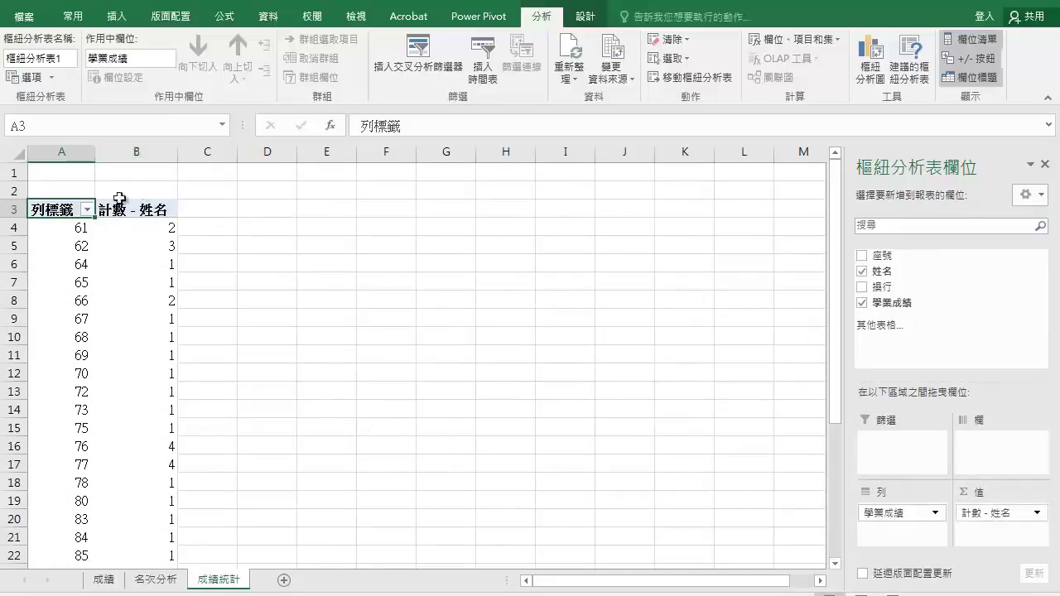
left_click(155, 209)
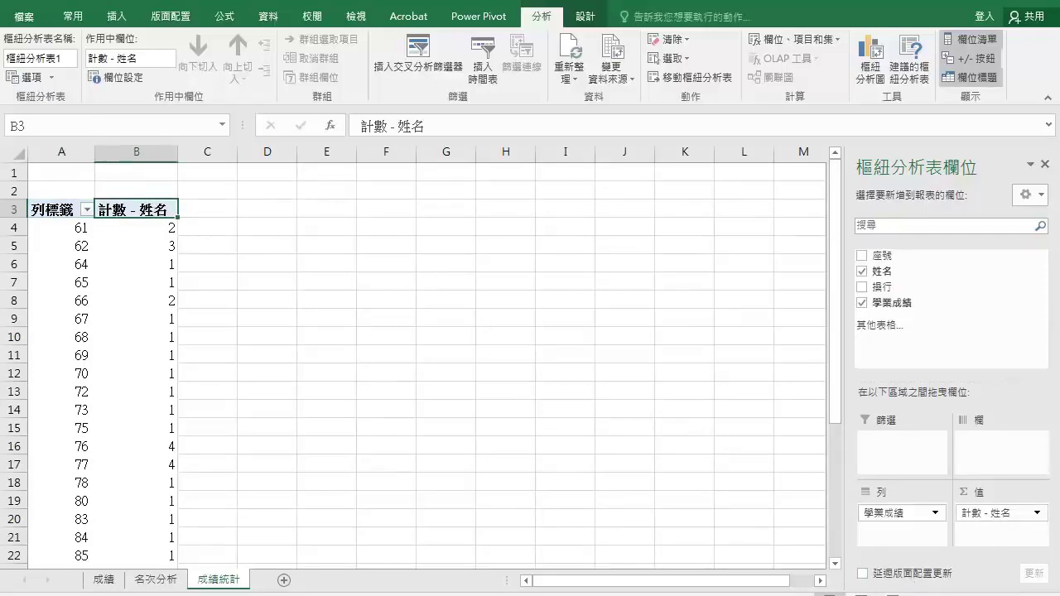
type("人")
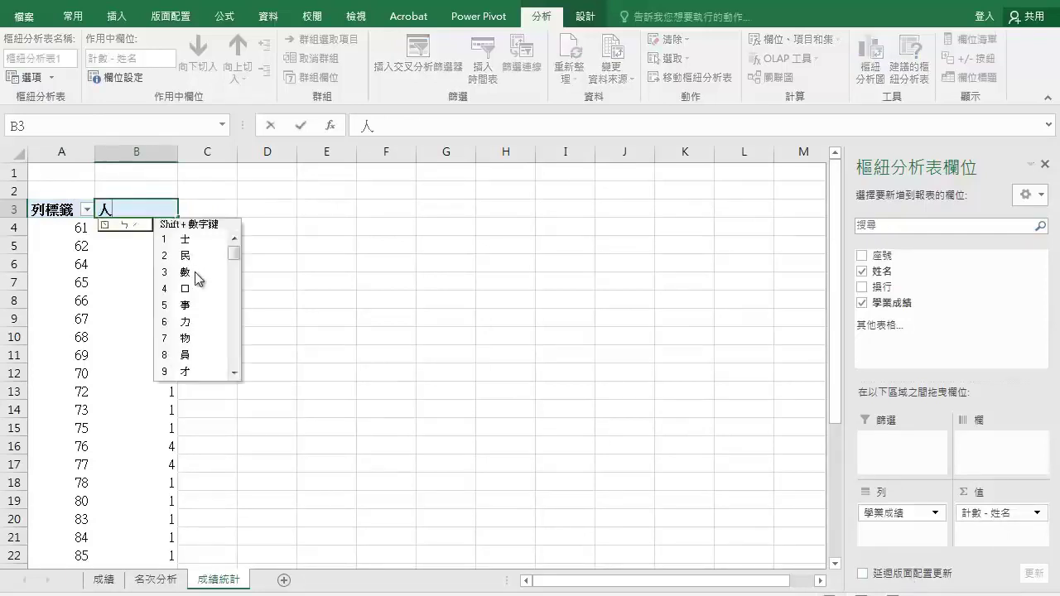
type("數")
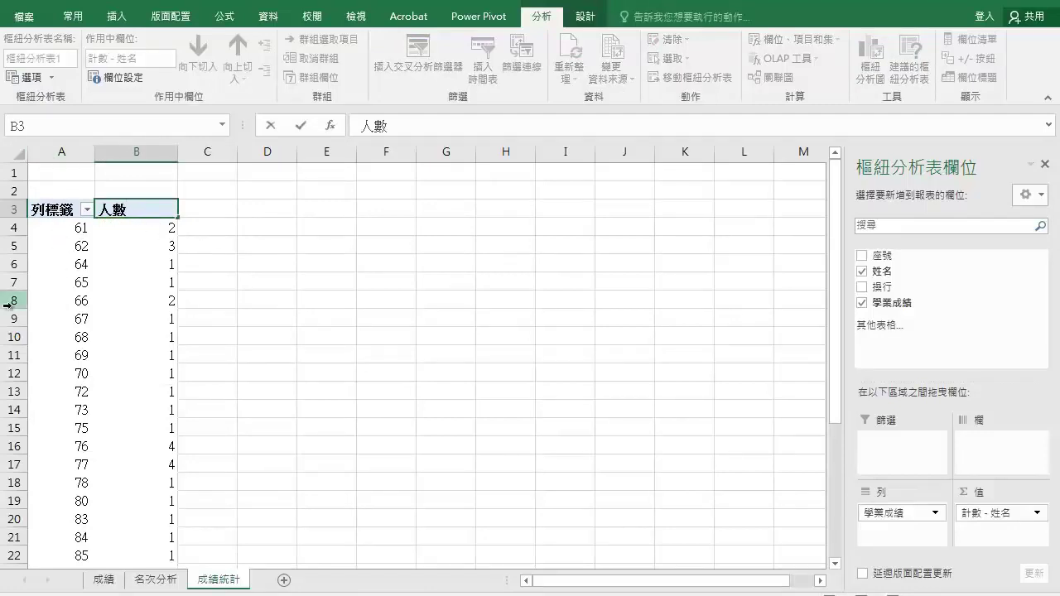
Step: Group the 學業成績 scores by 5, starting at 60 and ending at 99
left_click(68, 319)
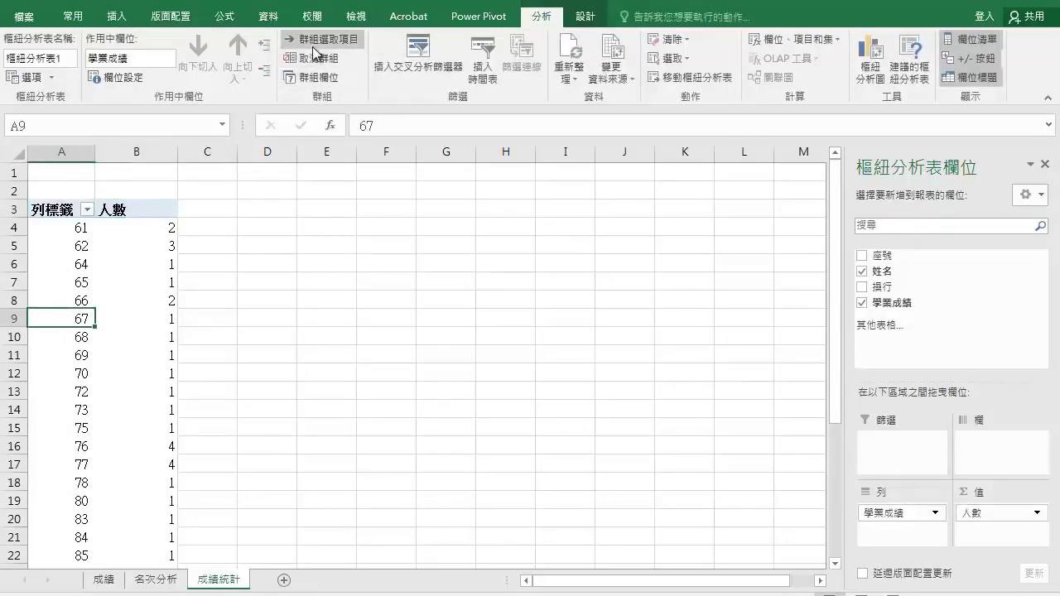
left_click(339, 39)
type("5")
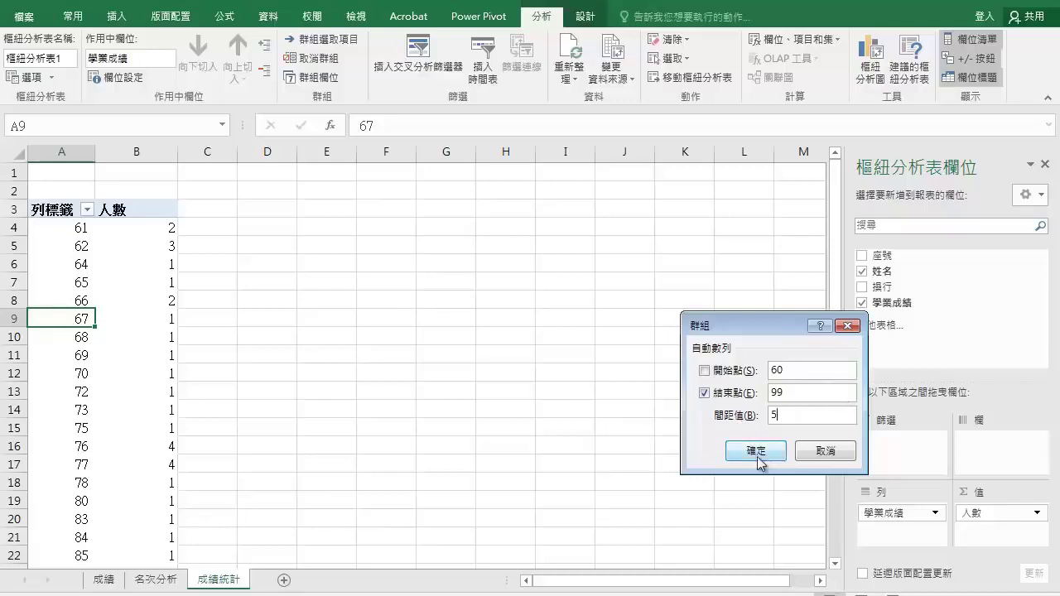
left_click(757, 455)
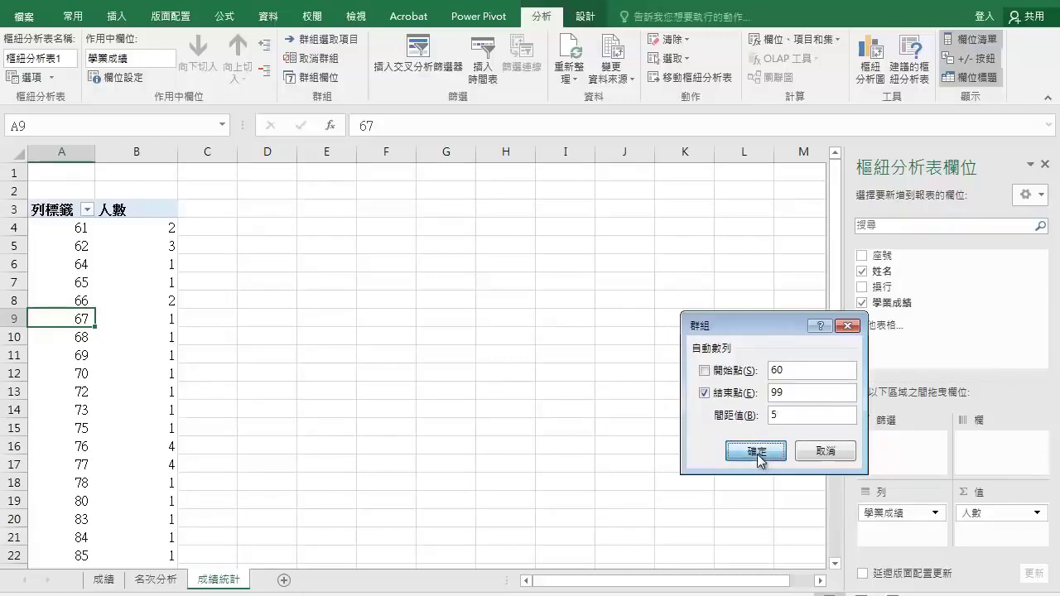
Step: Switch the PivotTable report layout to Show in Tabular Form
left_click(584, 17)
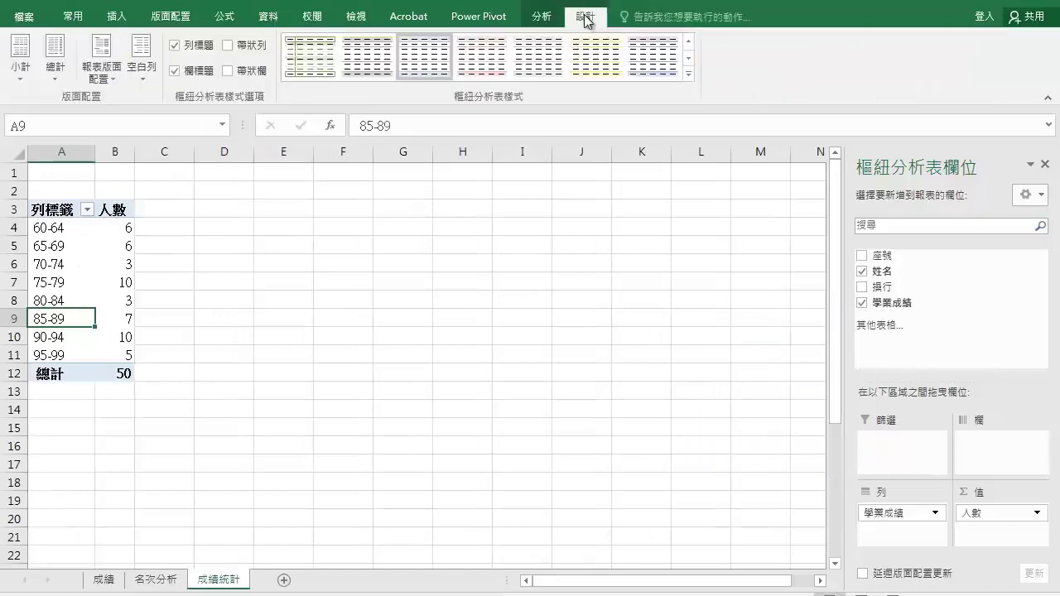
left_click(114, 83)
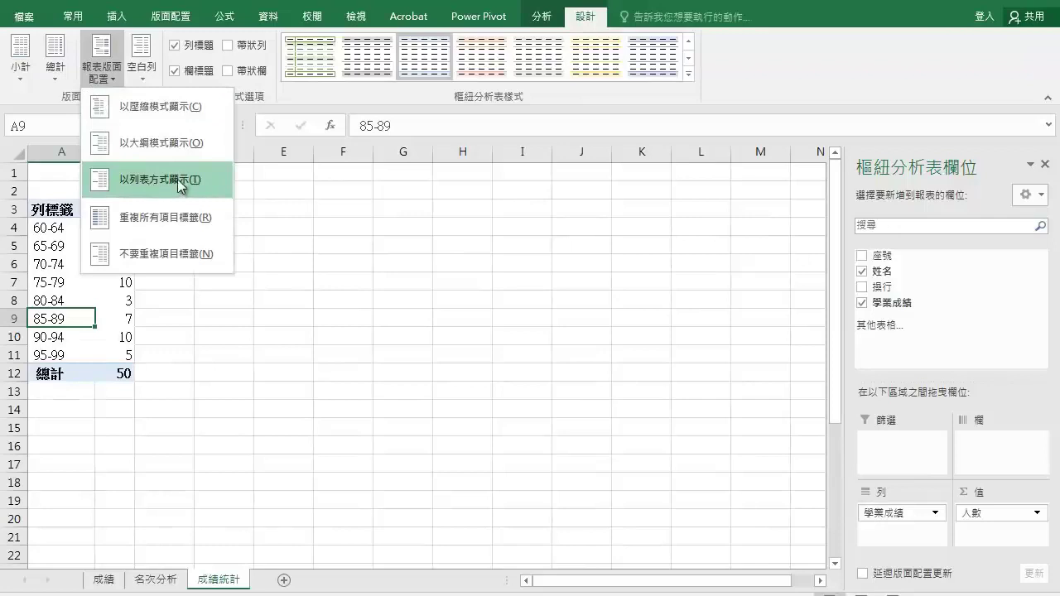
left_click(180, 185)
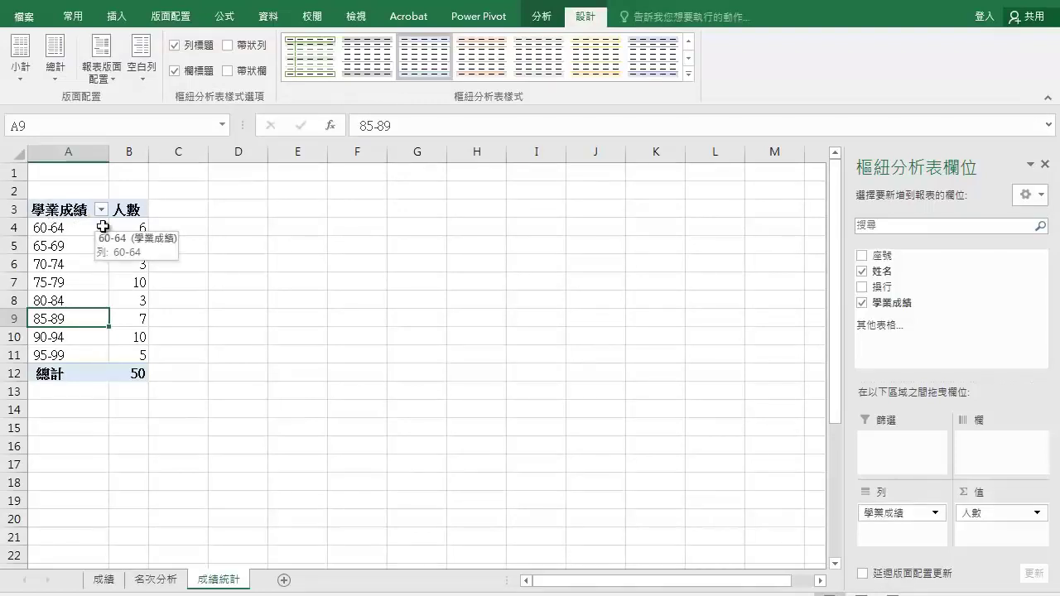
Step: Insert a clustered column PivotChart and apply chart Style 4 with value labels
left_click(543, 17)
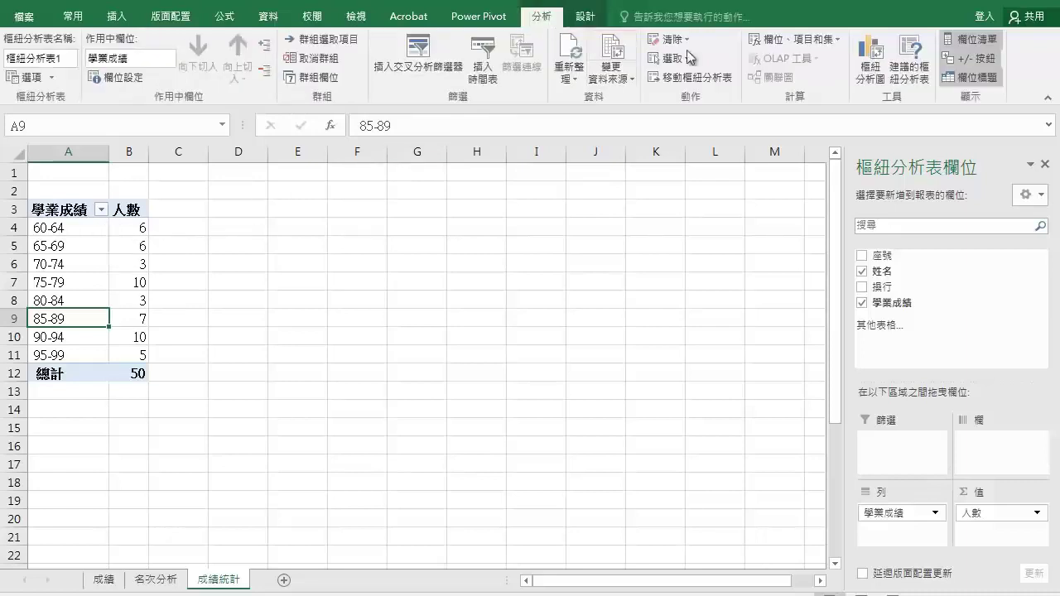
left_click(867, 54)
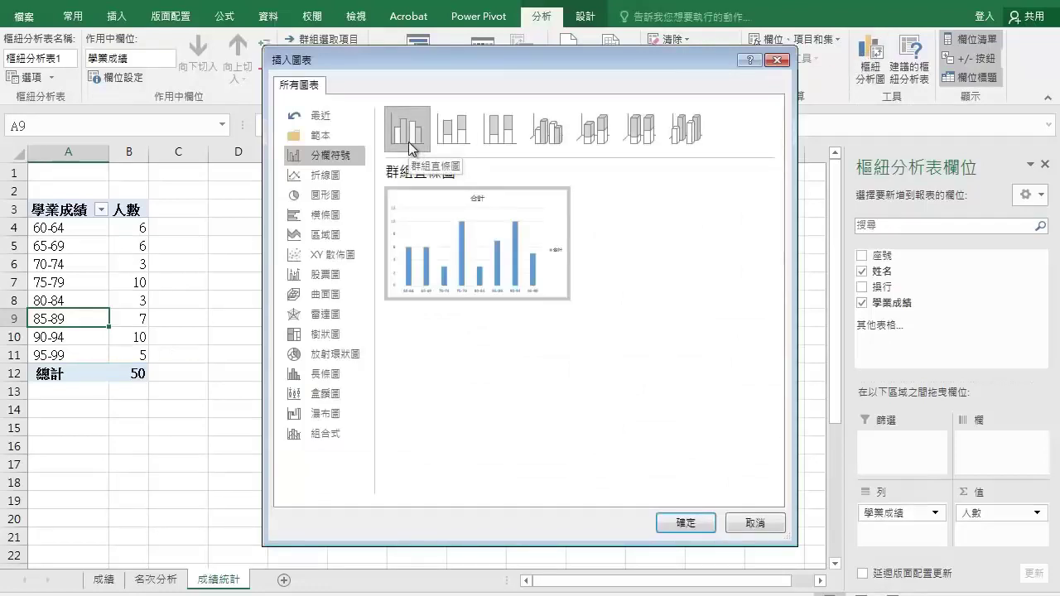
left_click(674, 522)
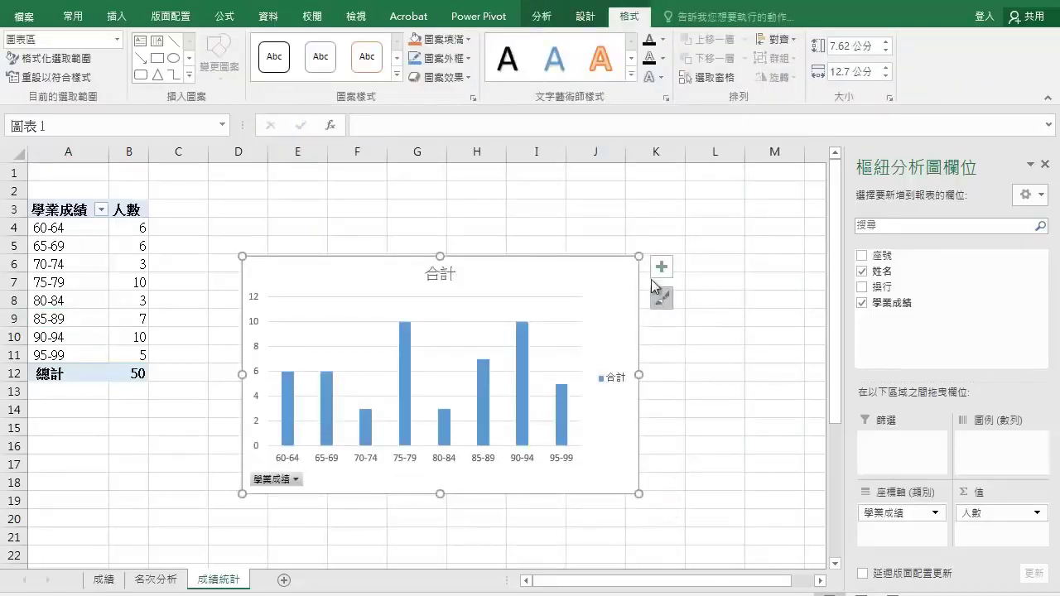
left_click(585, 18)
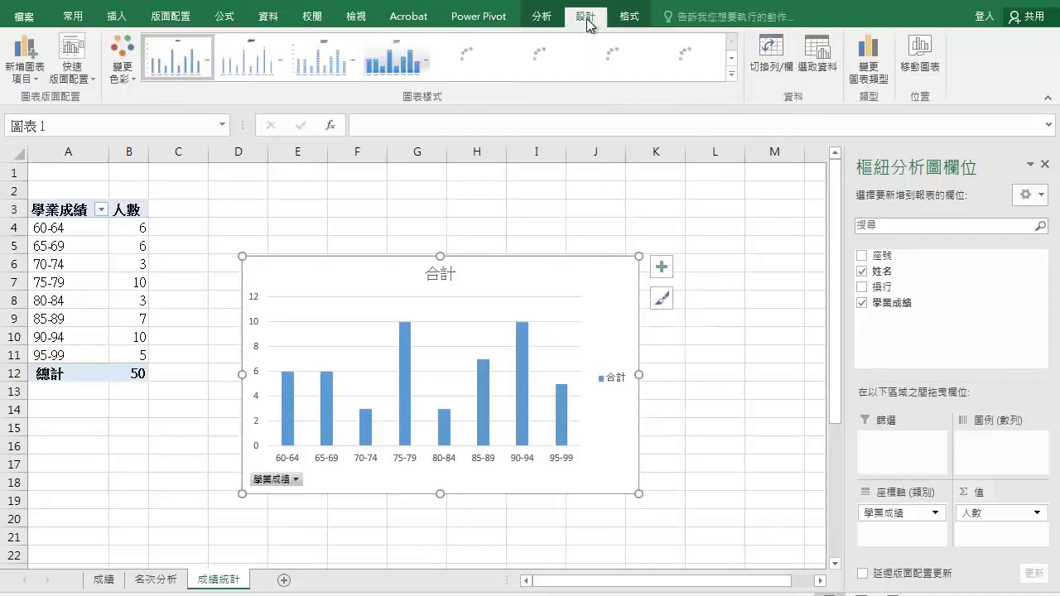
left_click(382, 68)
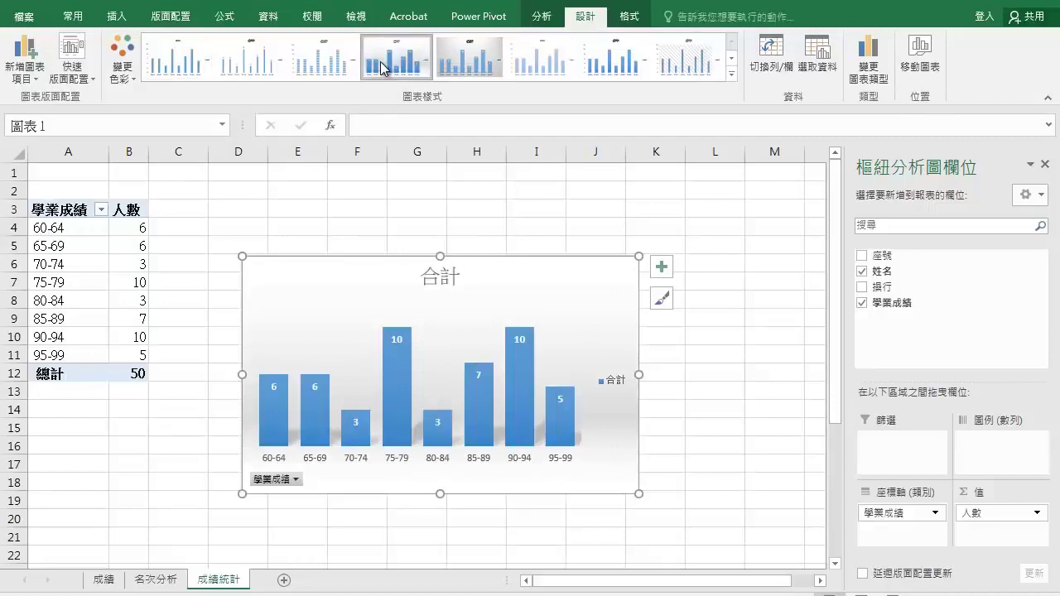
Step: Move the chart beside the pivot table at row 3 and enlarge it toward column K, row 17
left_click_drag(346, 257, 259, 208)
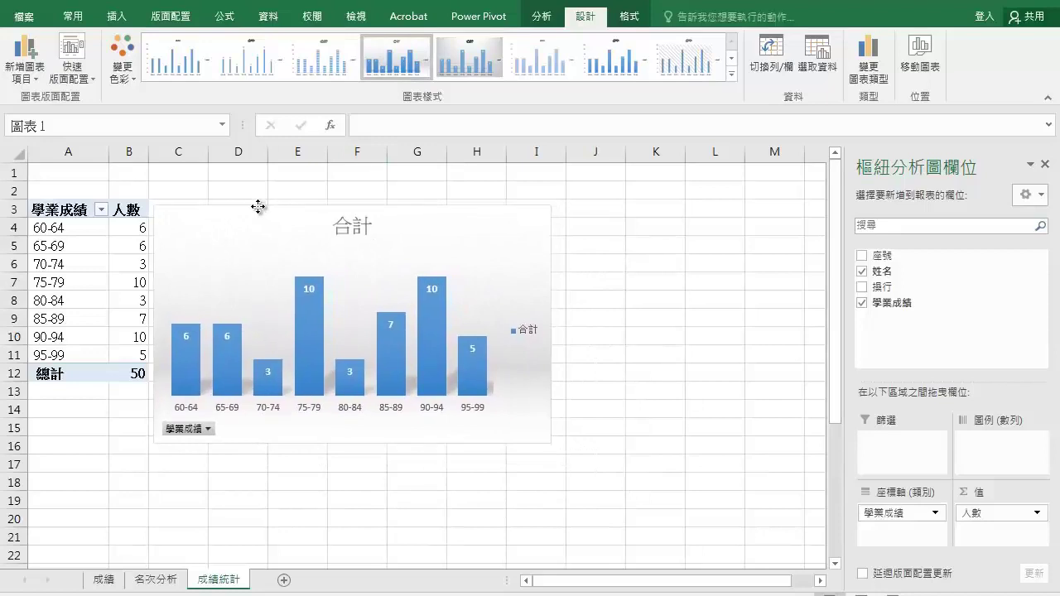
left_click_drag(259, 208, 259, 206)
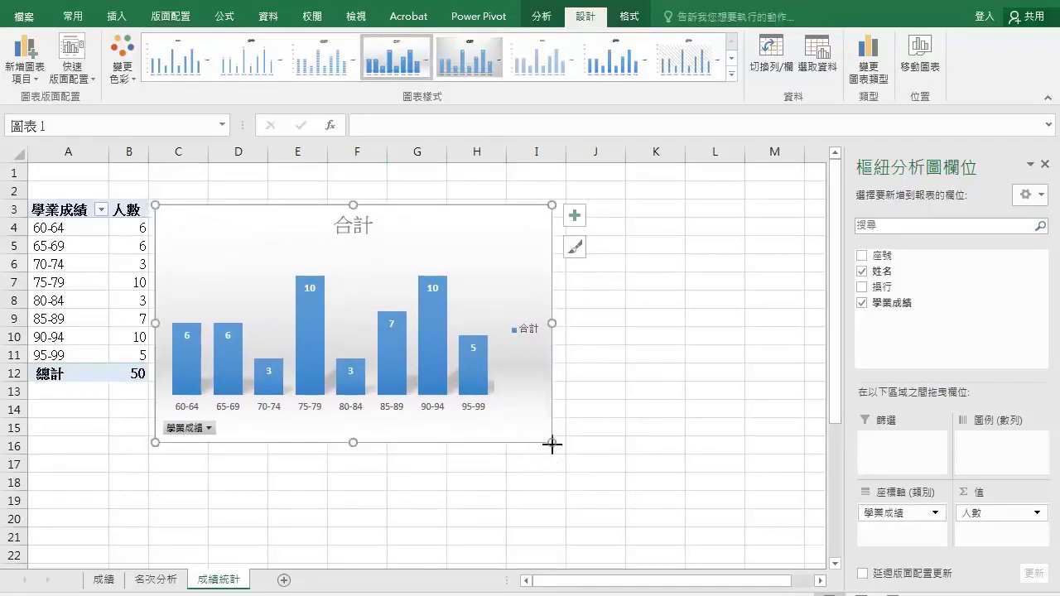
left_click_drag(552, 445, 672, 466)
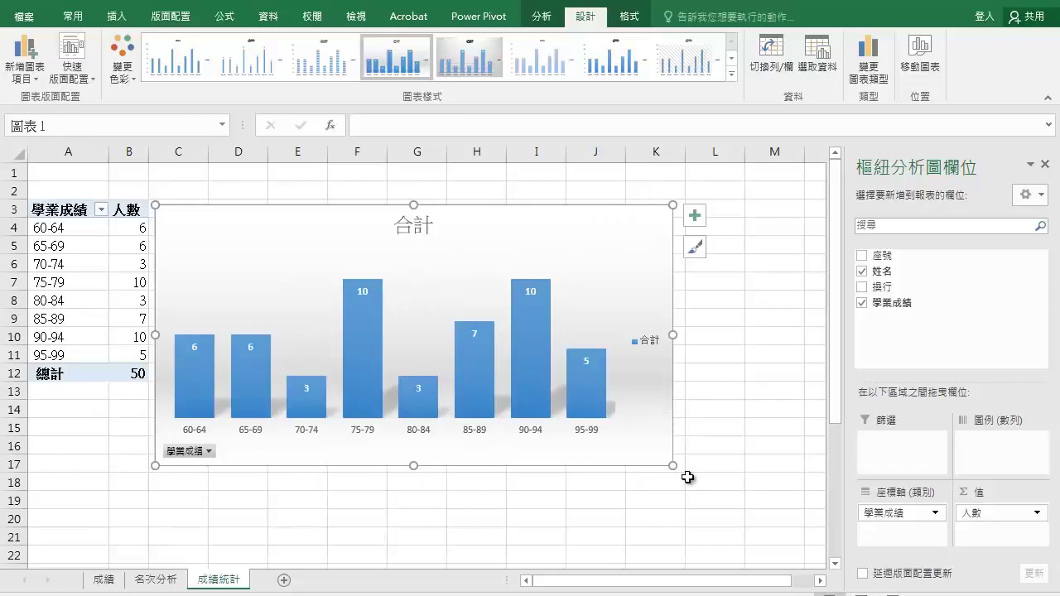
Step: In Page Setup, choose Landscape, 120% scaling, and Center horizontally on the Margins tab
left_click(785, 364)
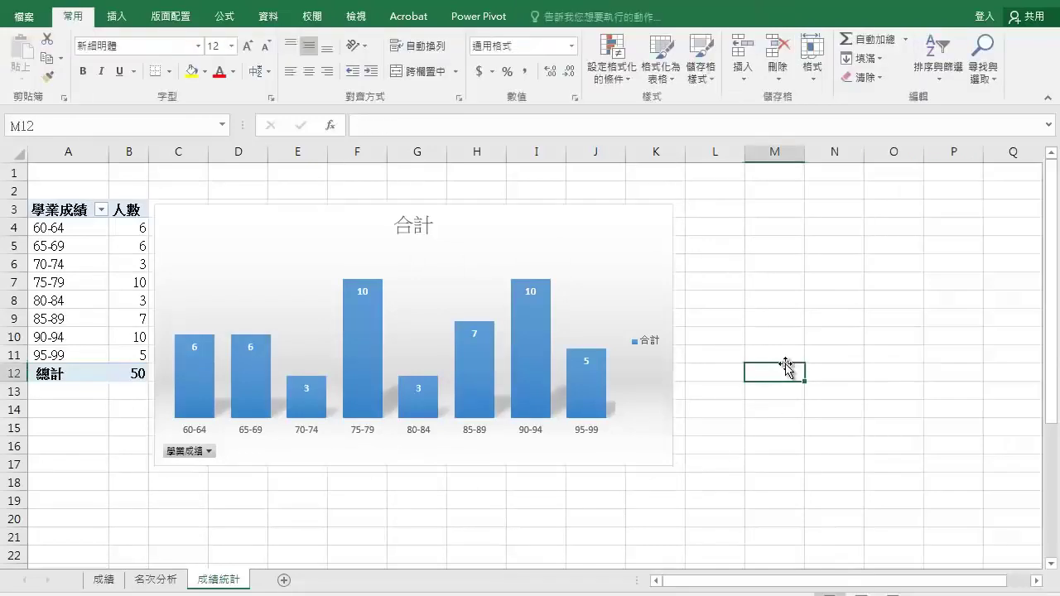
left_click(184, 21)
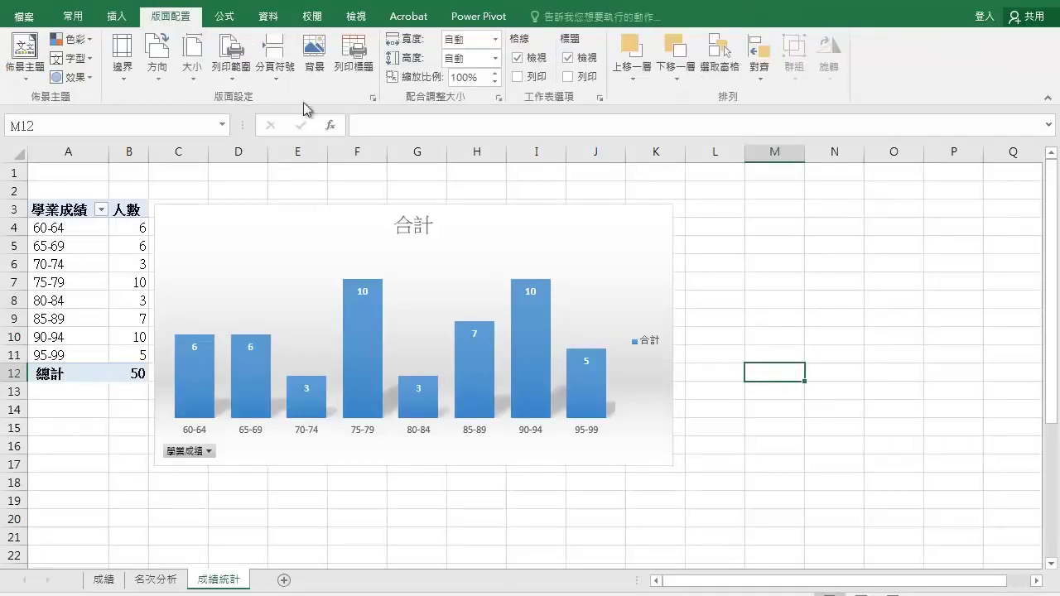
left_click(374, 98)
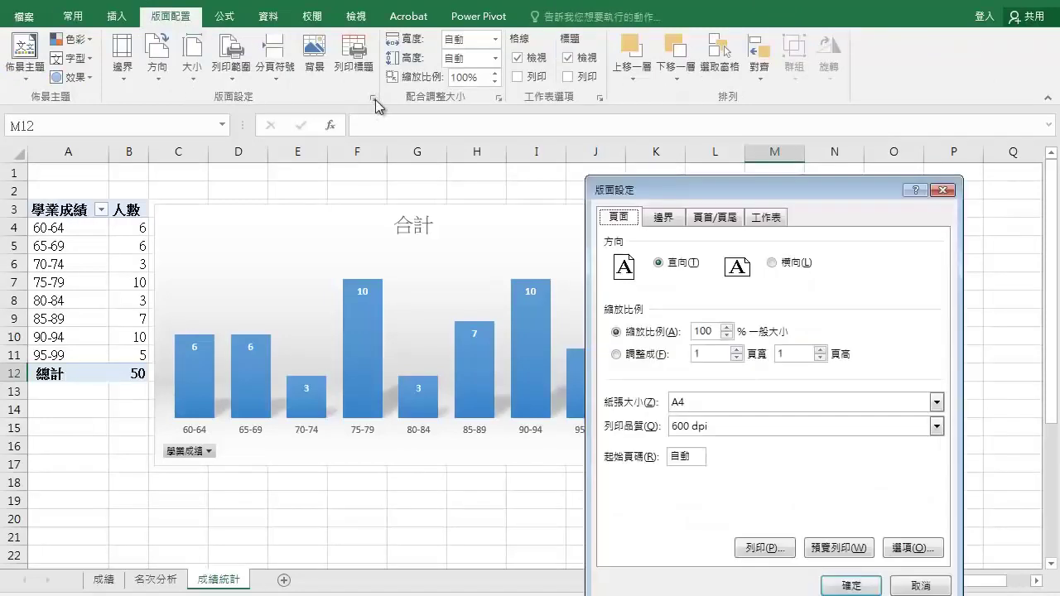
left_click(773, 263)
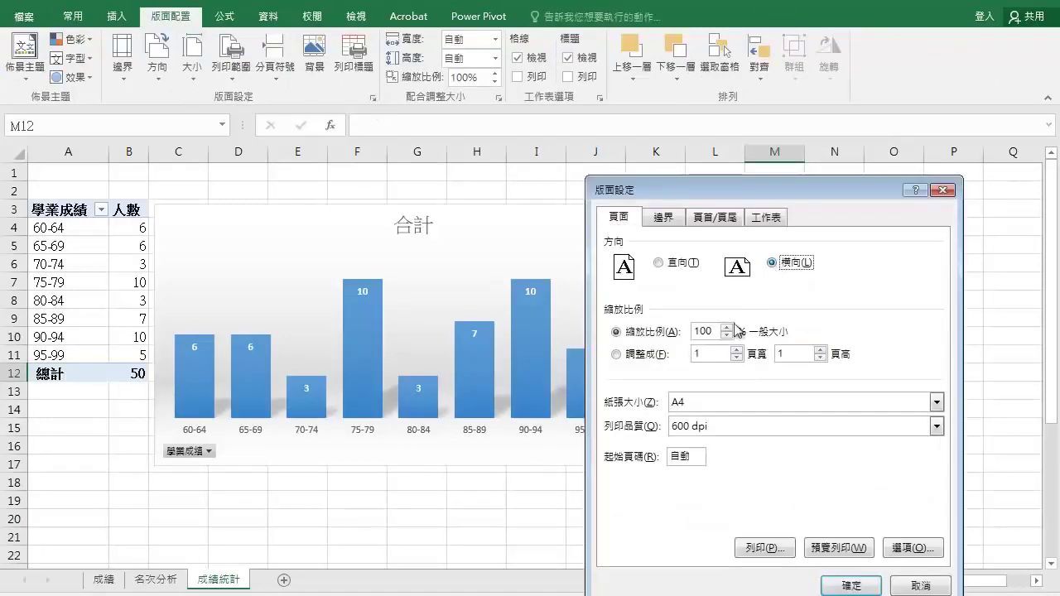
double_click(702, 331)
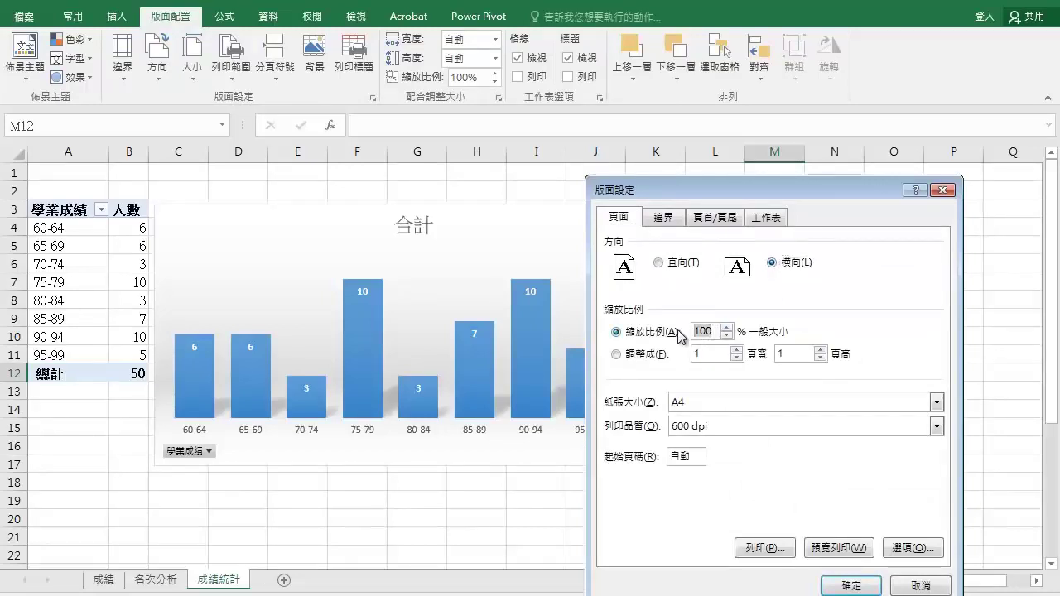
type("12")
left_click(669, 217)
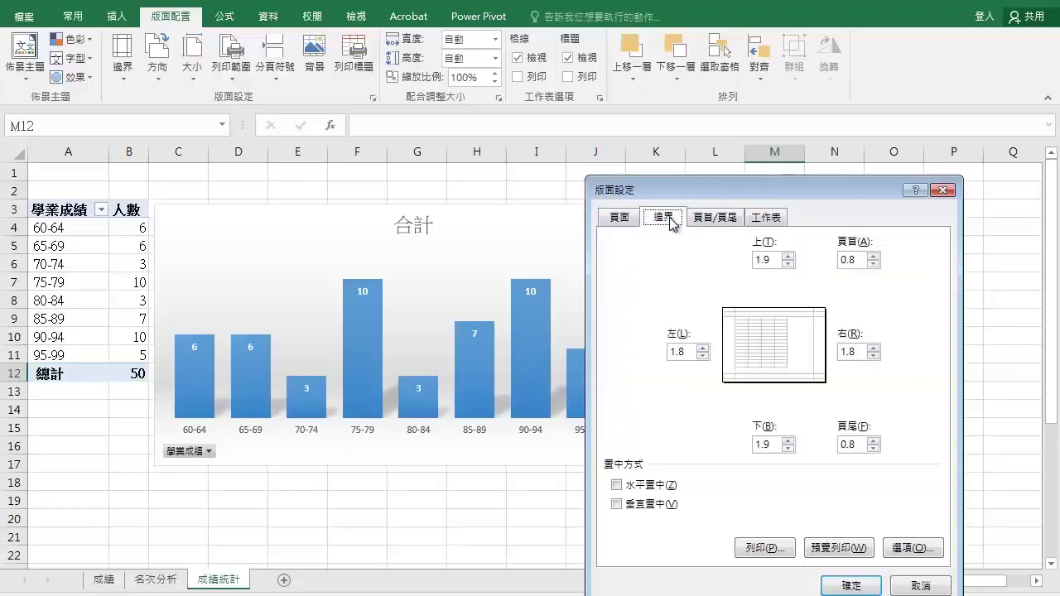
left_click(616, 486)
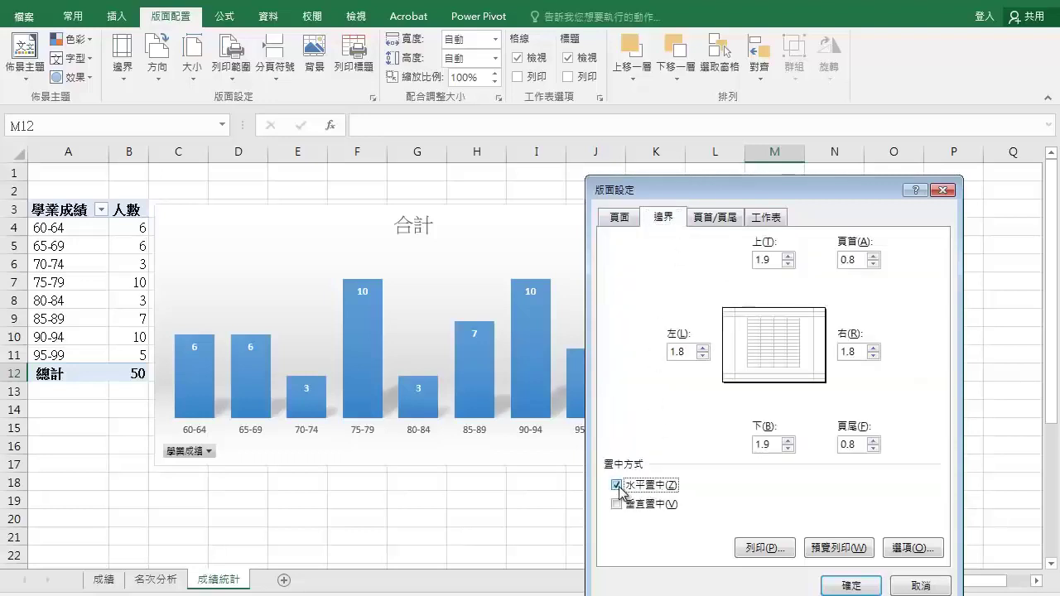
left_click(846, 586)
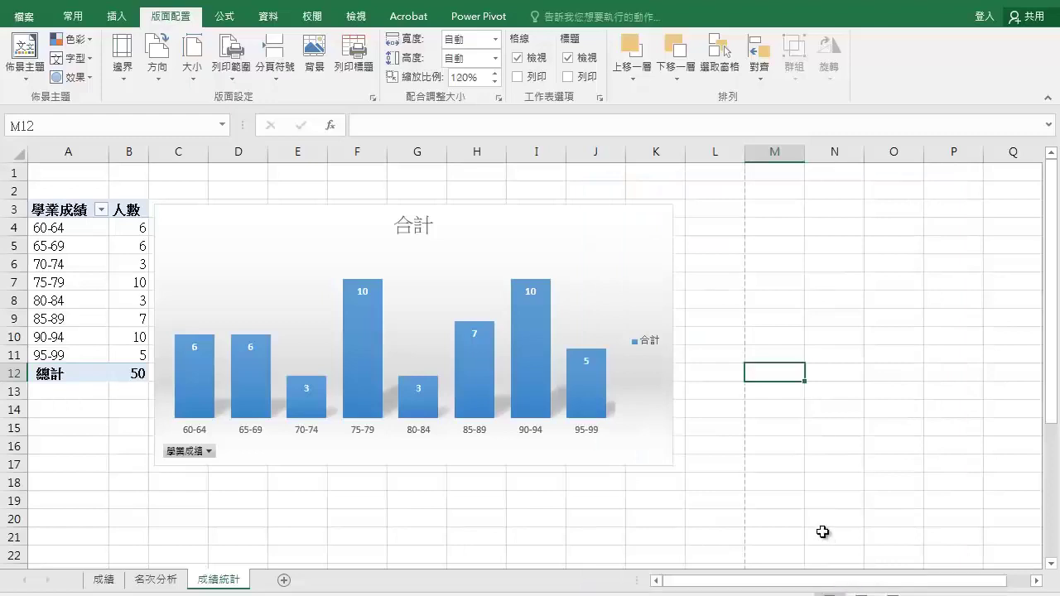
Step: Save the workbook as EXA05.xlsx in the EX05 folder
left_click(28, 18)
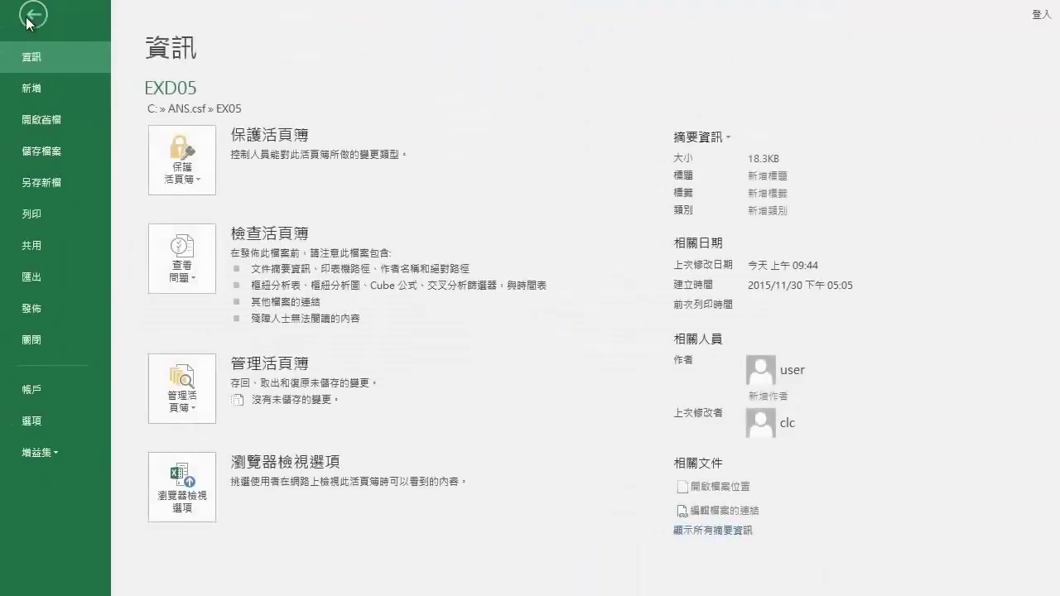
left_click(62, 188)
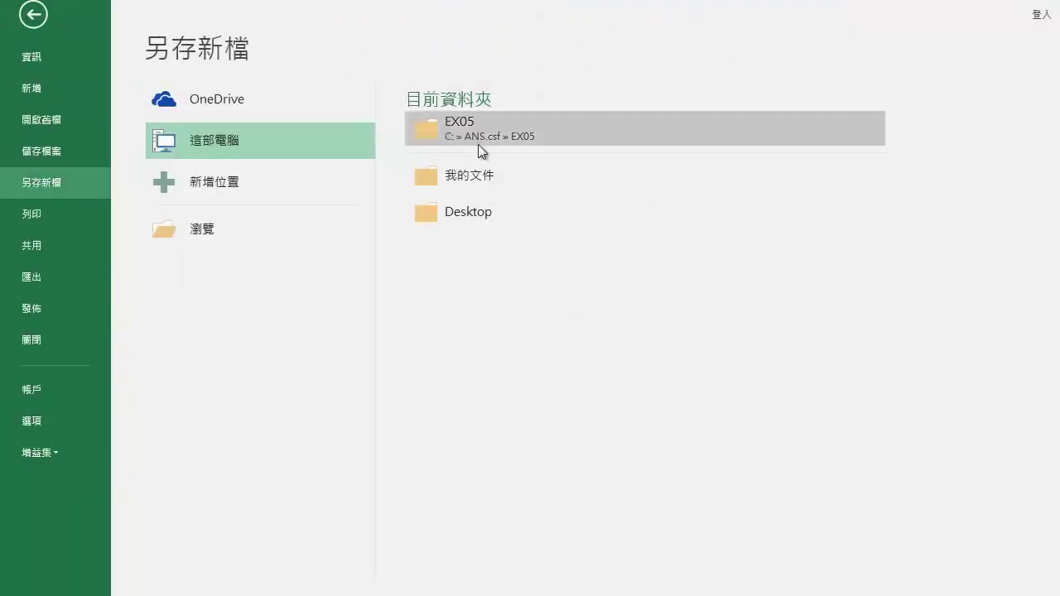
left_click(533, 138)
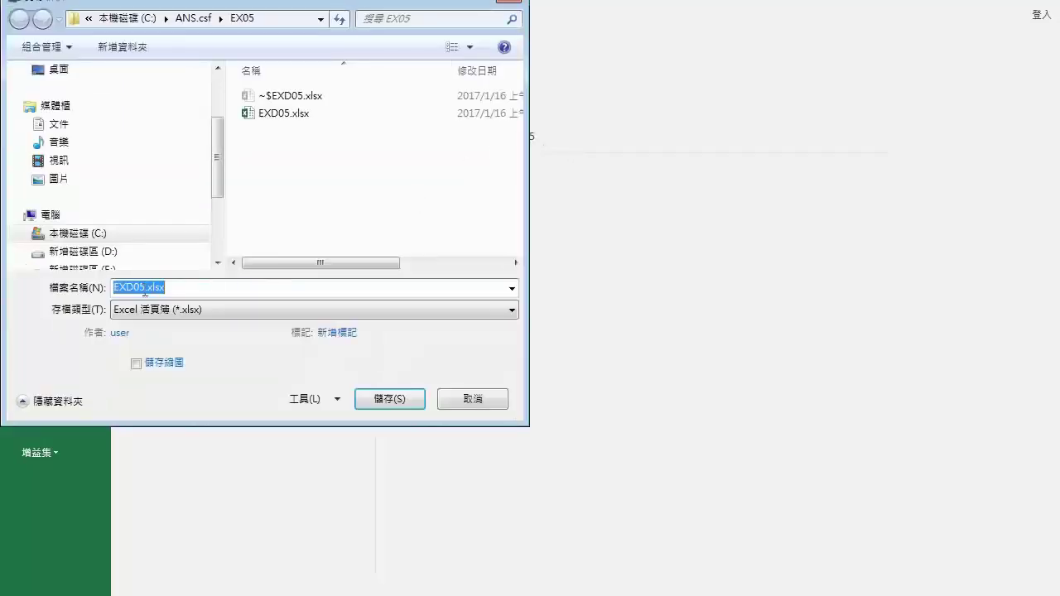
left_click(130, 288)
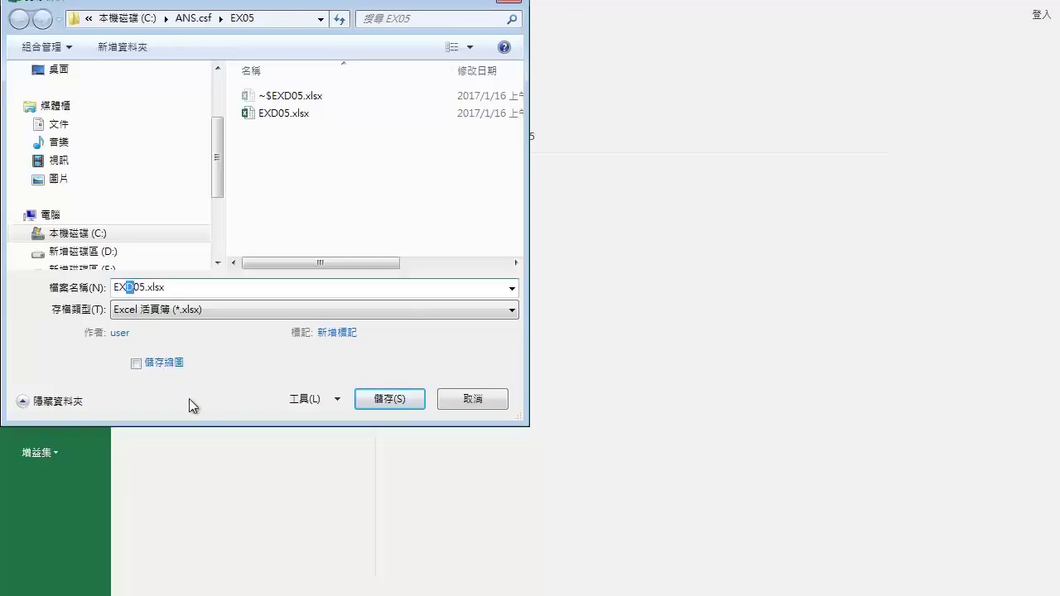
type("A")
left_click(402, 403)
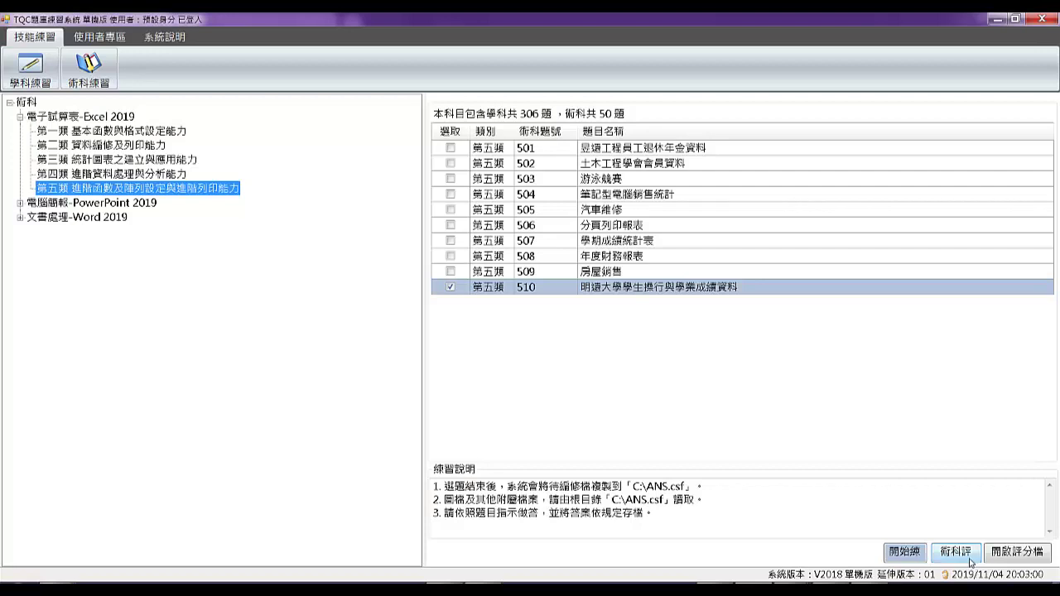
Step: Grade exercise 510 in the TQC practice system to view its score report
left_click(971, 561)
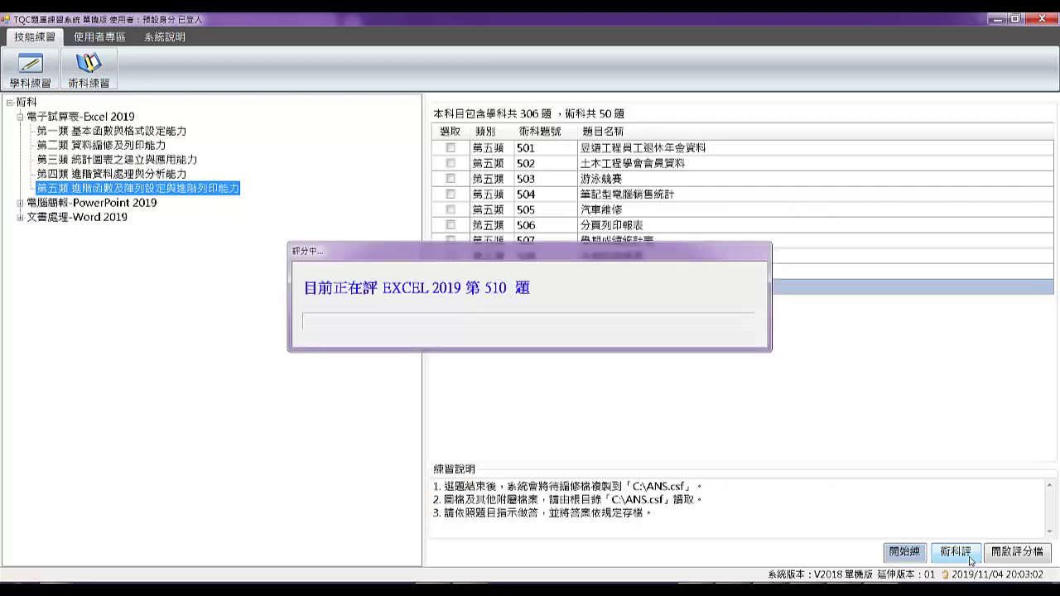